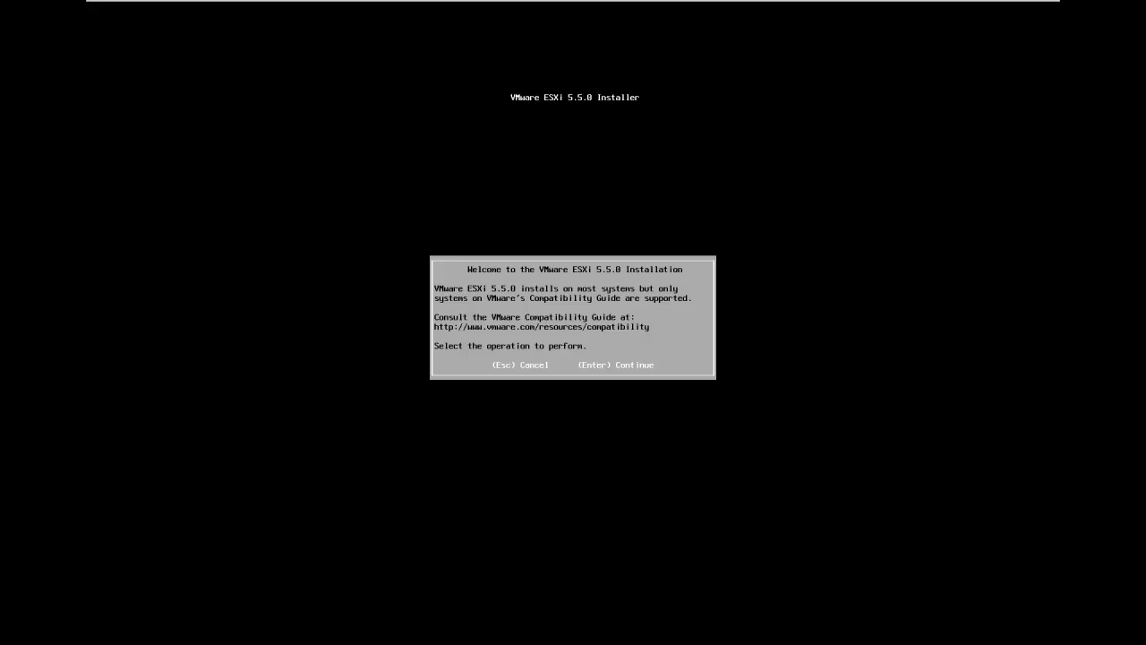
Accept the license agreement and choose the local 50 GiB VMware virtual disk with the US Default keyboard layout
{"action": "key", "text": "Return"}
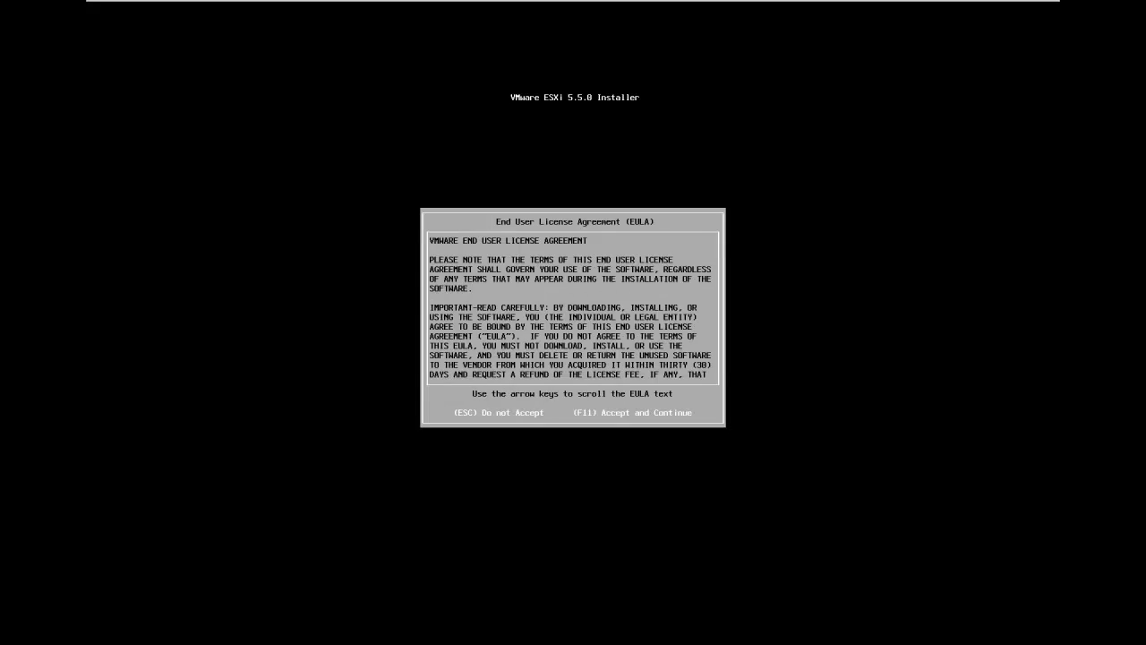
{"action": "key", "text": "F11"}
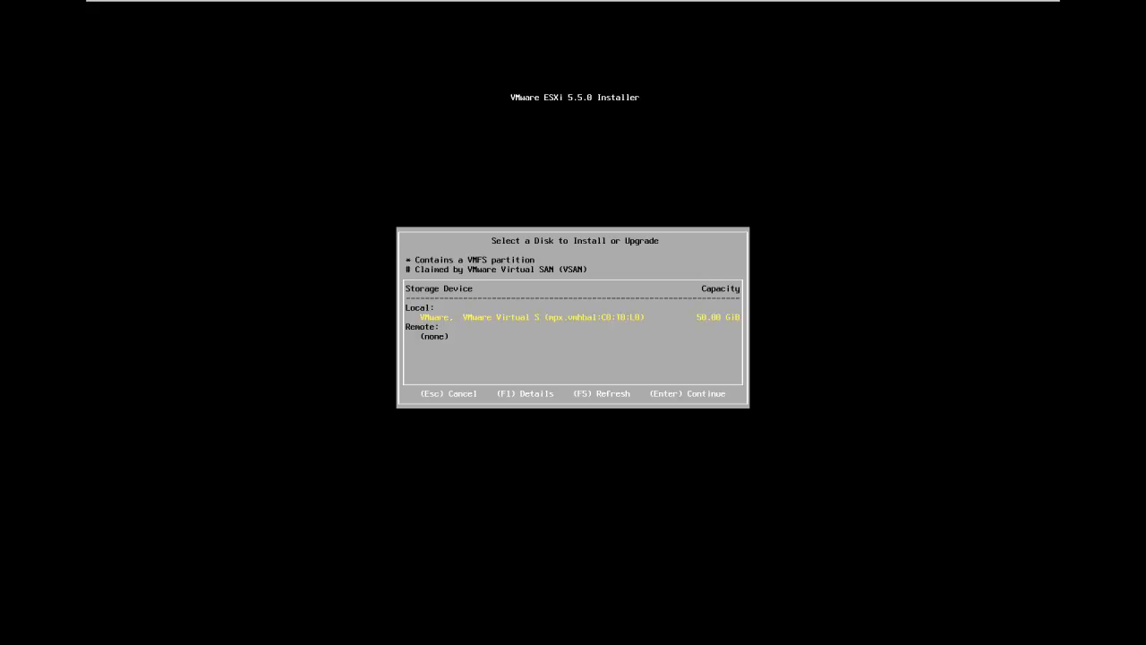
{"action": "key", "text": "Return"}
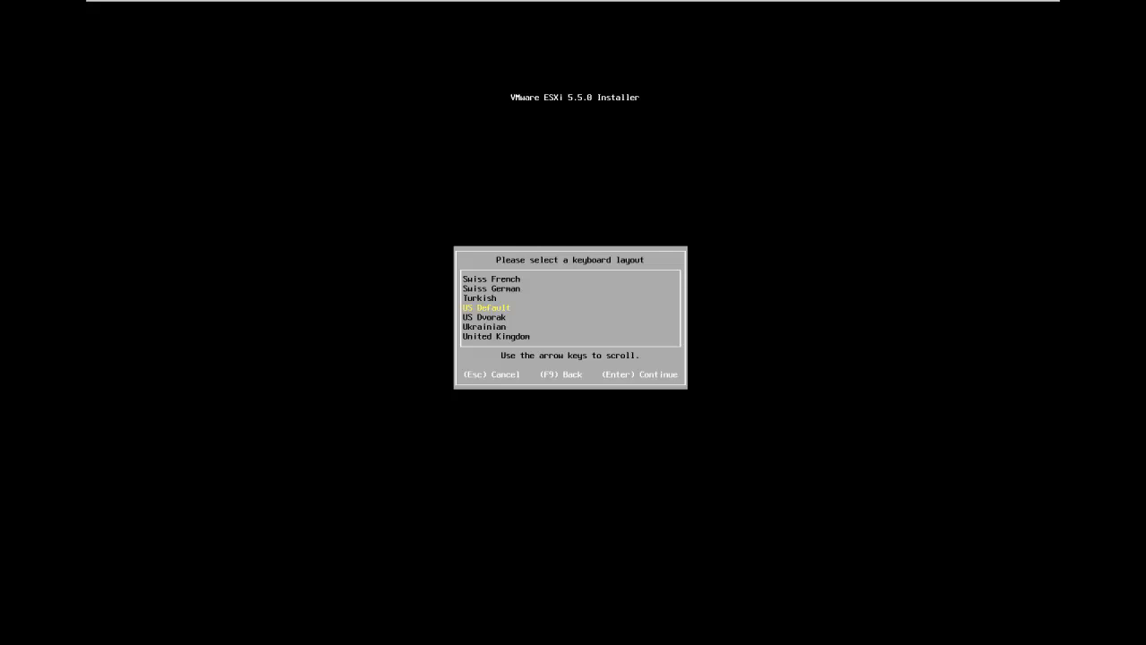
{"action": "key", "text": "Return"}
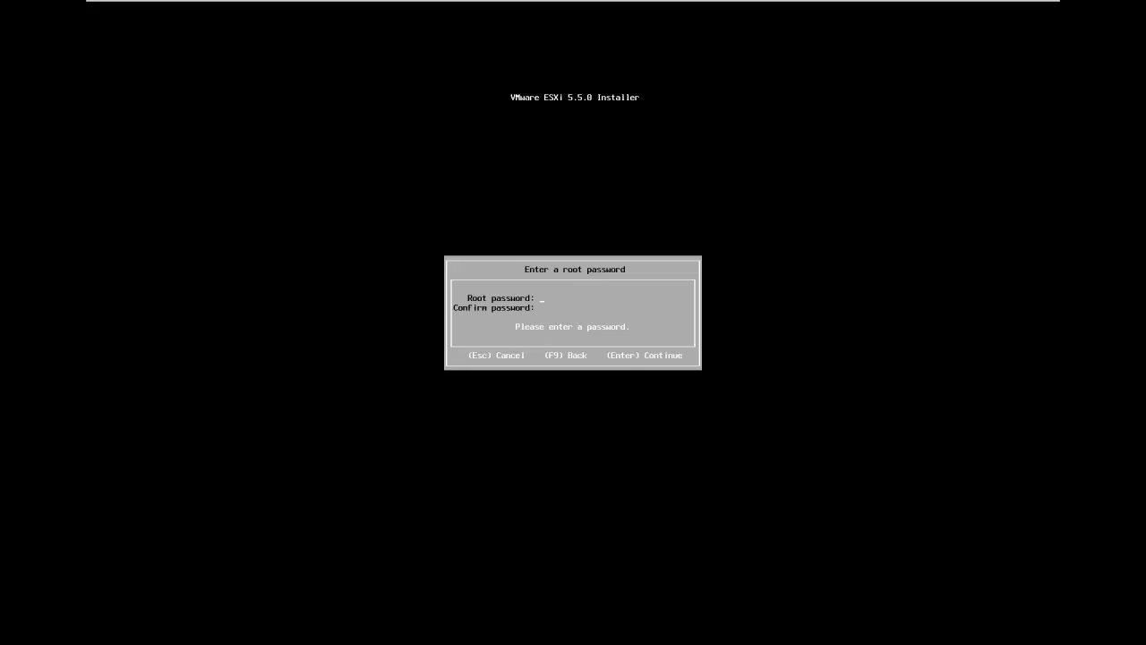
{"action": "type", "text": "********"}
Enter and confirm the root password for the new ESXi host, and continue to the installation confirmation
{"action": "type", "text": "*"}
{"action": "key", "text": "Return"}
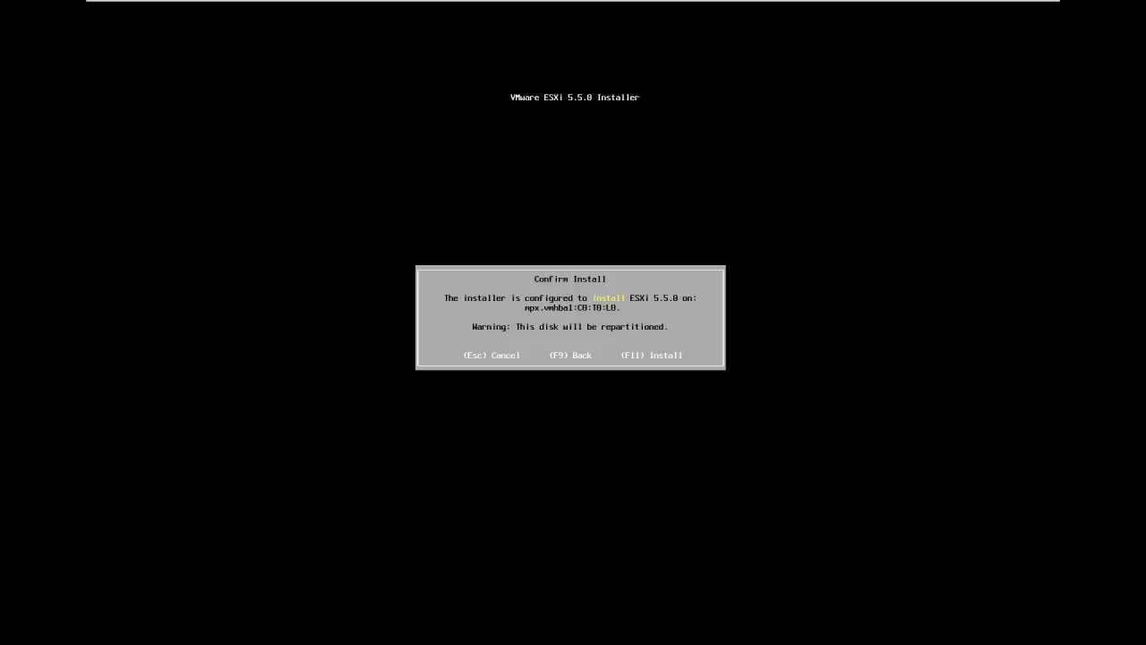
Install ESXi 5.5.0 on the selected disk and reboot the server
{"action": "key", "text": "F11"}
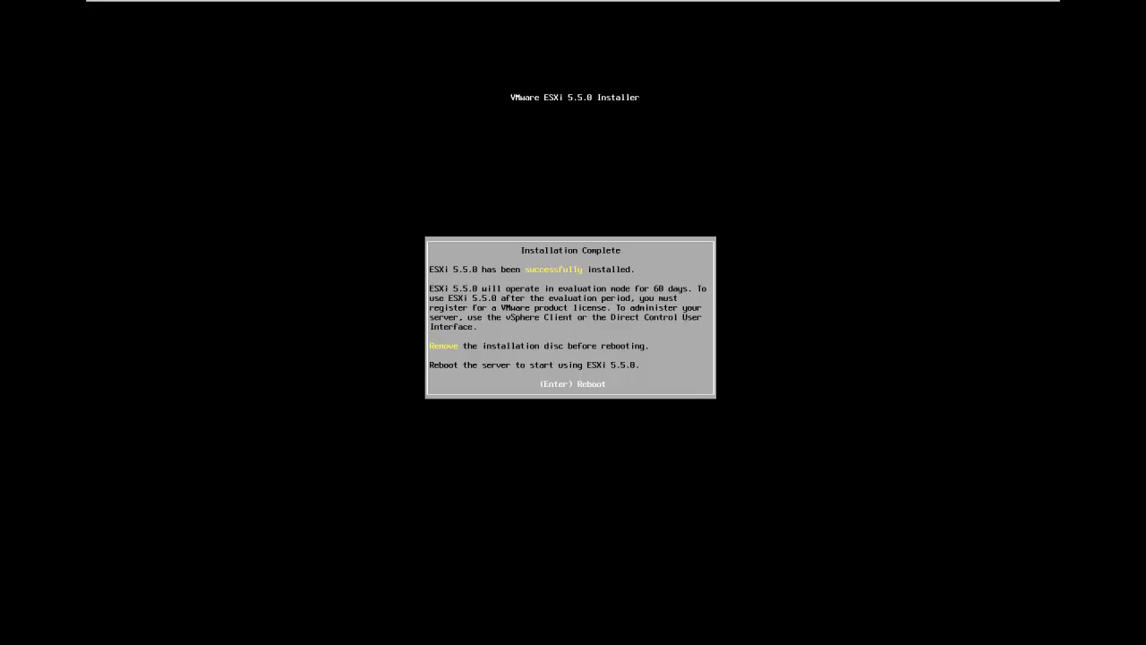
{"action": "key", "text": "Return"}
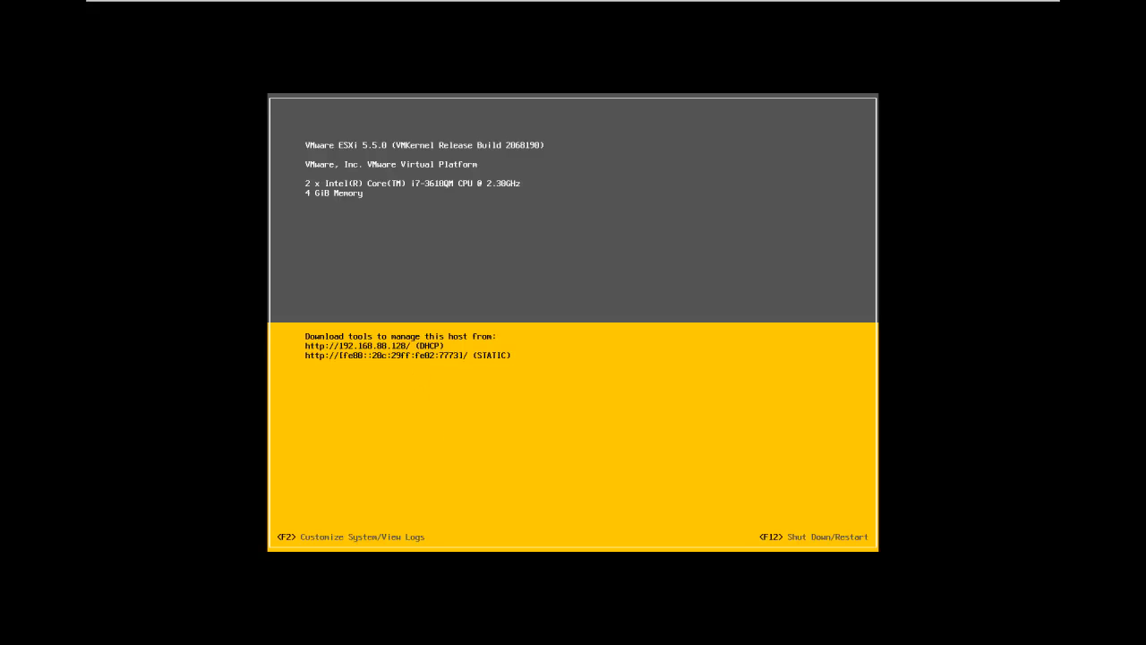
Log in to the host's system customization as root with the account password
{"action": "key", "text": "F2"}
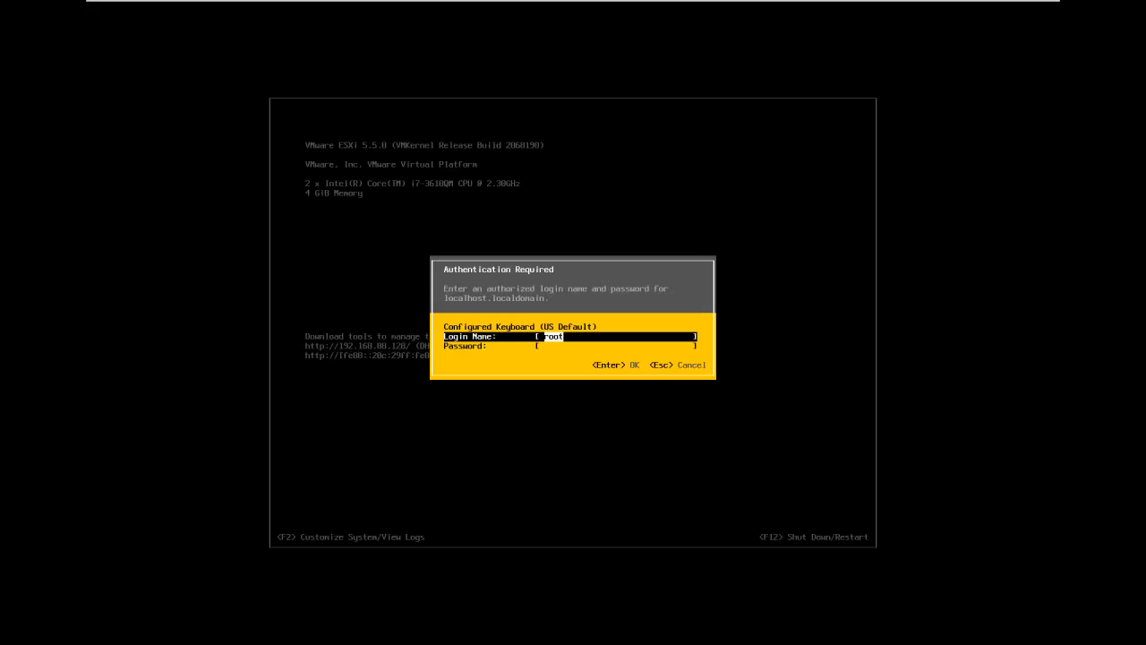
{"action": "key", "text": "Tab"}
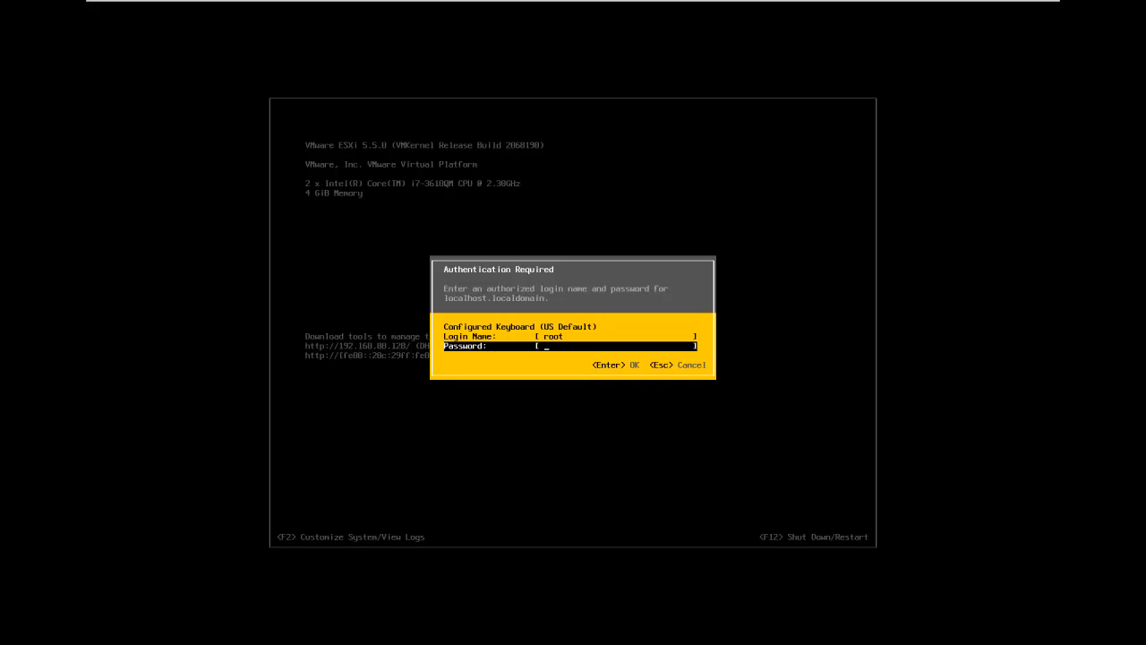
{"action": "type", "text": "********"}
{"action": "key", "text": "Return"}
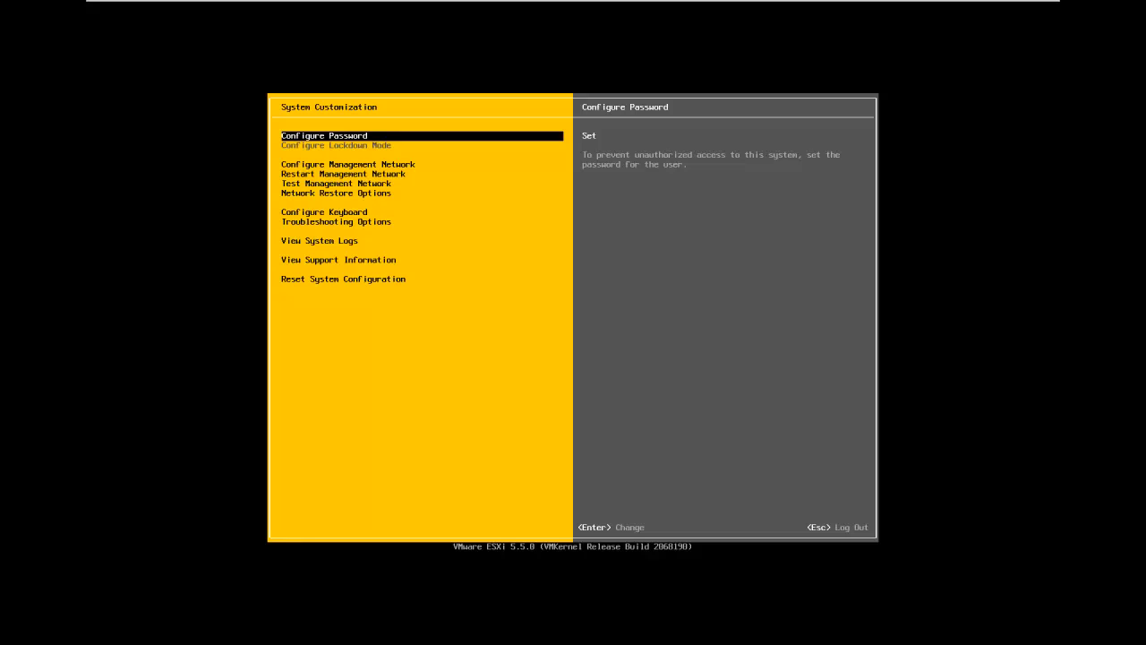
Look through the System Customization options from Configure Management Network down to Reset System Configuration
{"action": "key", "text": "Down"}
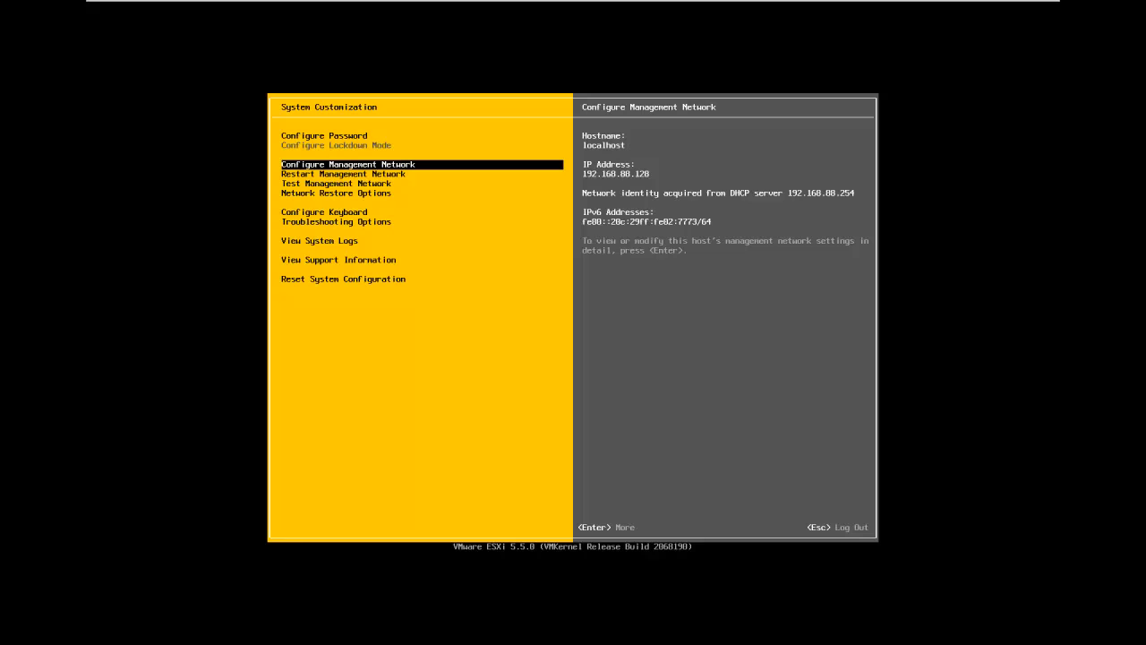
{"action": "key", "text": "Down"}
{"action": "key", "text": "Down"}
{"action": "key", "text": "Down"}
{"action": "key", "text": "Down"}
{"action": "key", "text": "Down"}
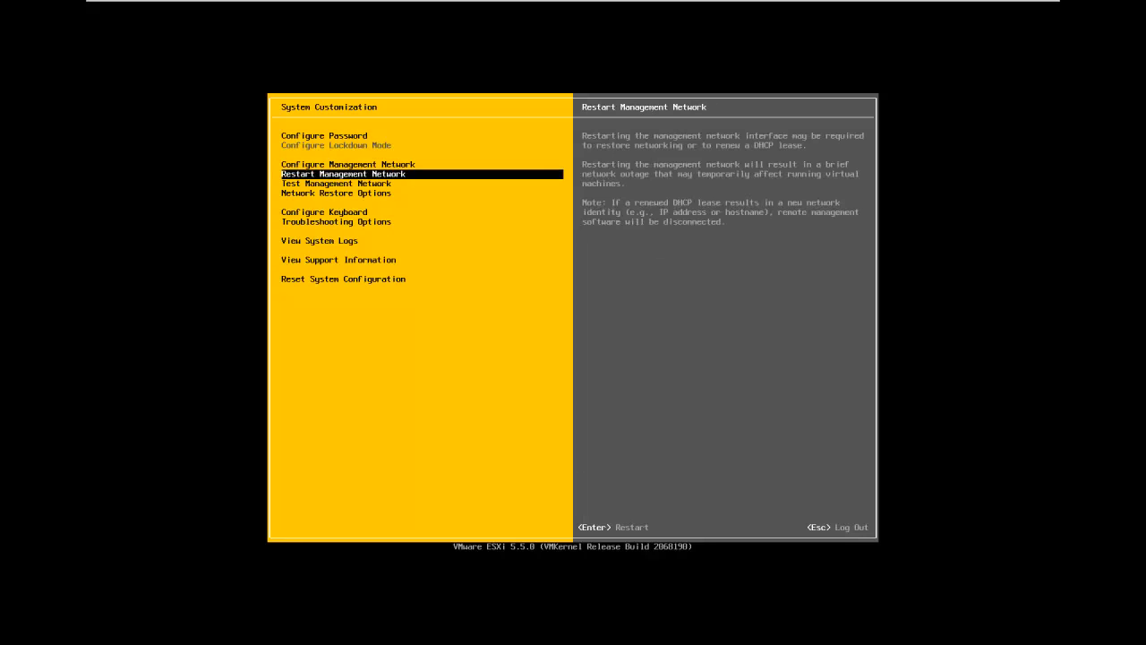
{"action": "key", "text": "Down"}
{"action": "key", "text": "Down"}
{"action": "key", "text": "Down"}
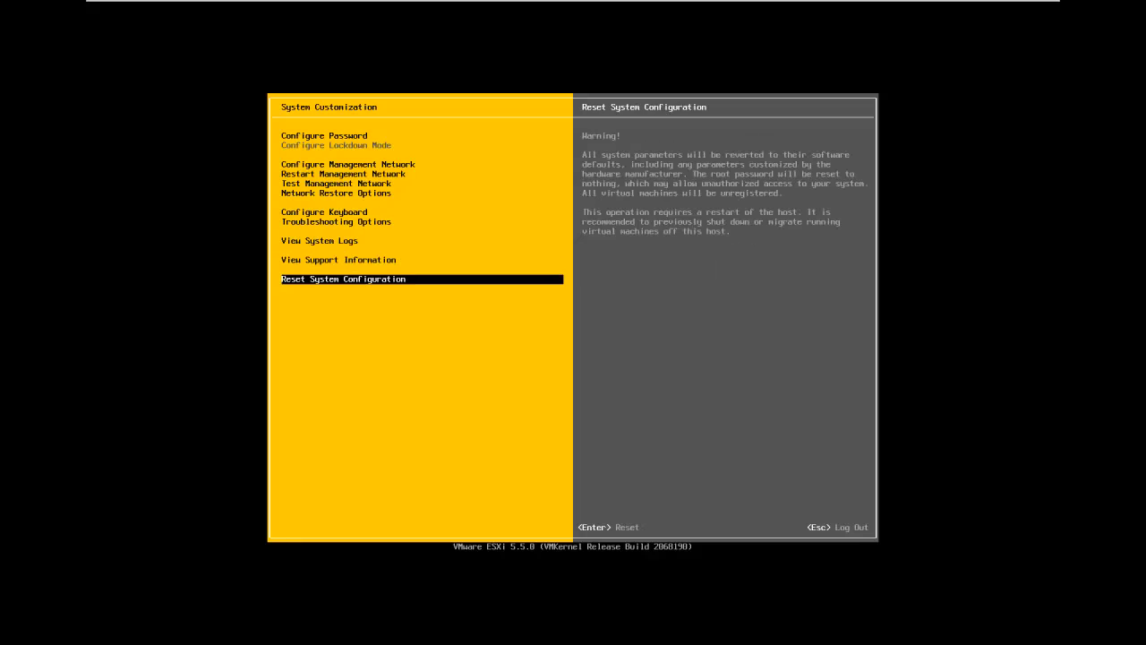
Set the management network to static IP configuration with address 192.168.88.128, subnet mask 255.255.255.0 and default gateway 192.168.88.2
{"action": "key", "text": "Up"}
{"action": "key", "text": "Up"}
{"action": "key", "text": "Up"}
{"action": "key", "text": "Up"}
{"action": "key", "text": "Up"}
{"action": "key", "text": "Up"}
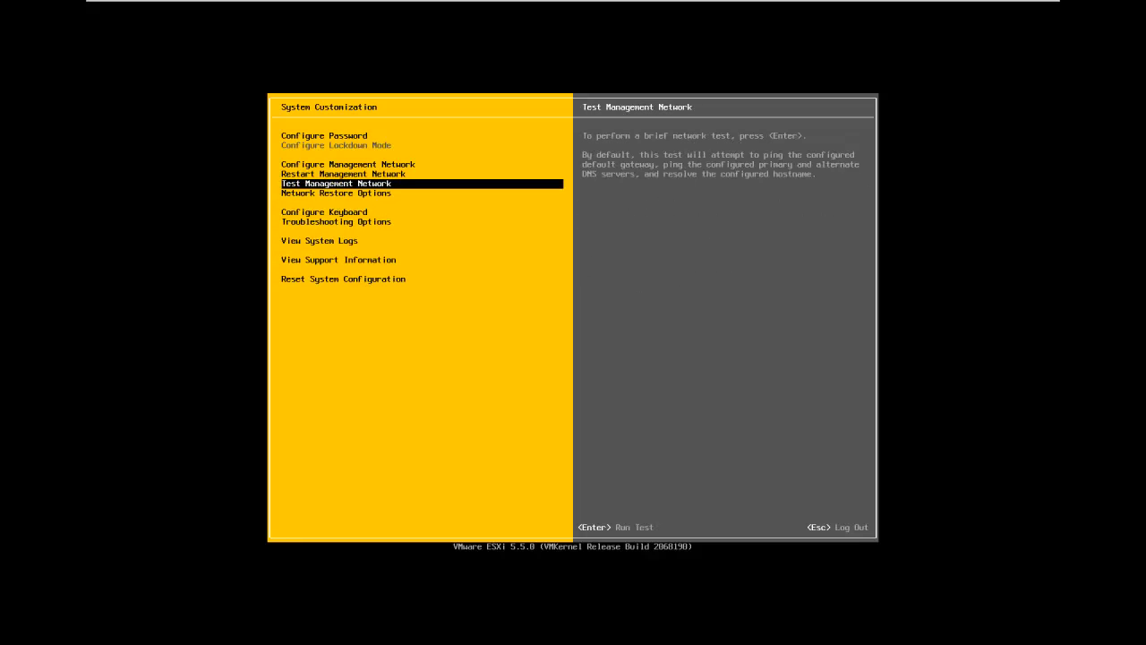
{"action": "key", "text": "Up"}
{"action": "key", "text": "Up"}
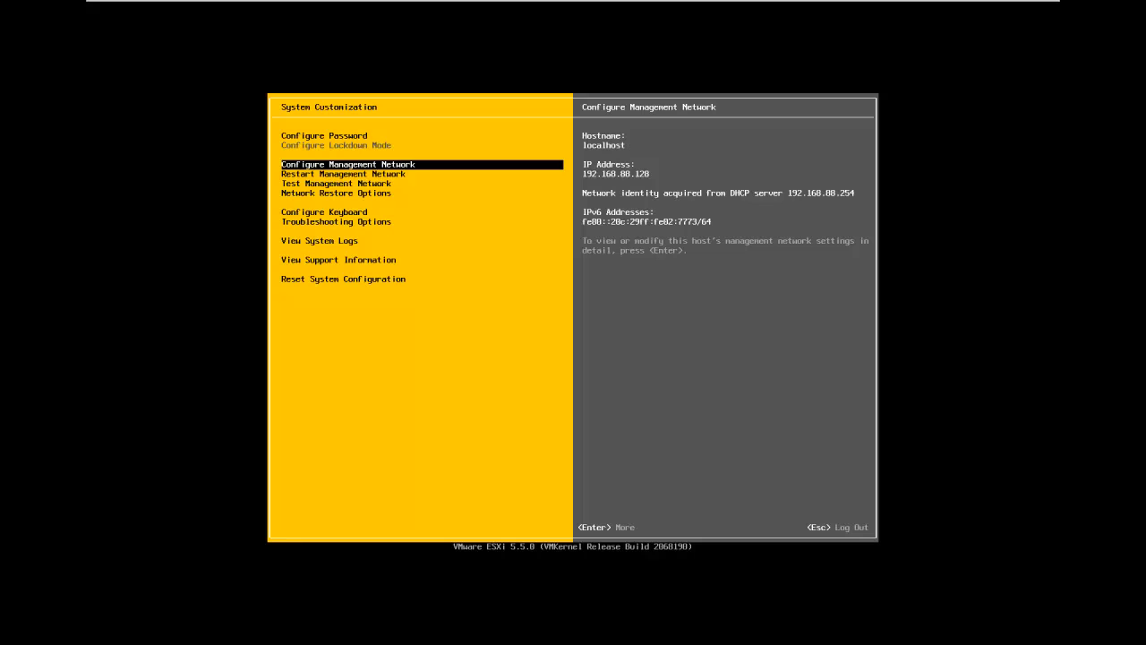
{"action": "key", "text": "Return"}
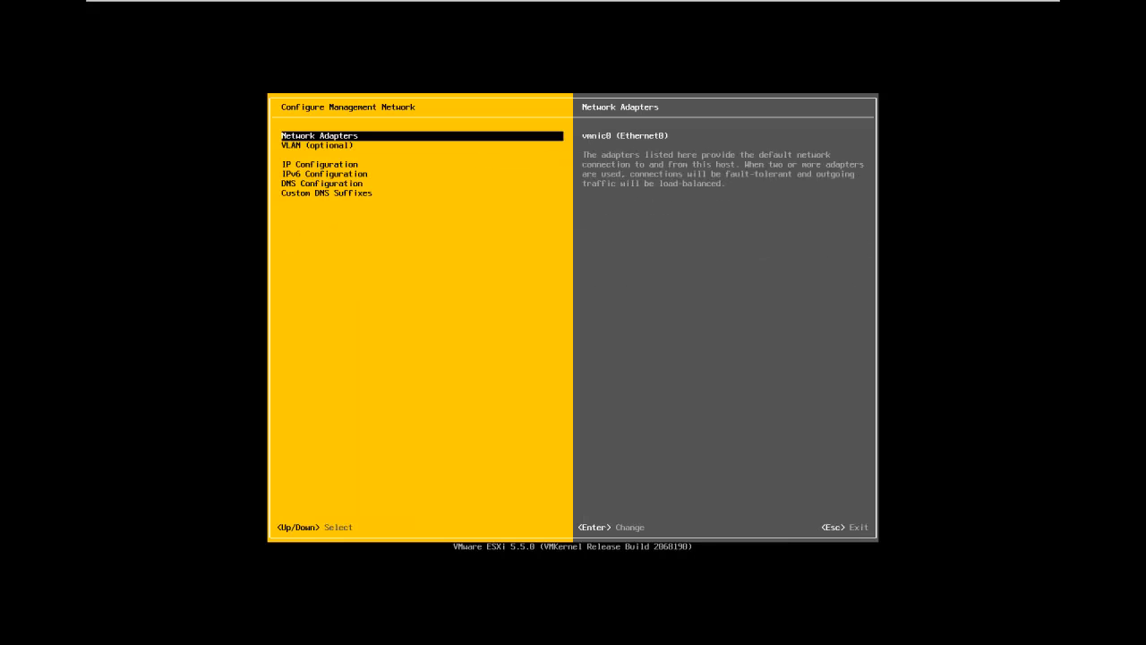
{"action": "key", "text": "Down"}
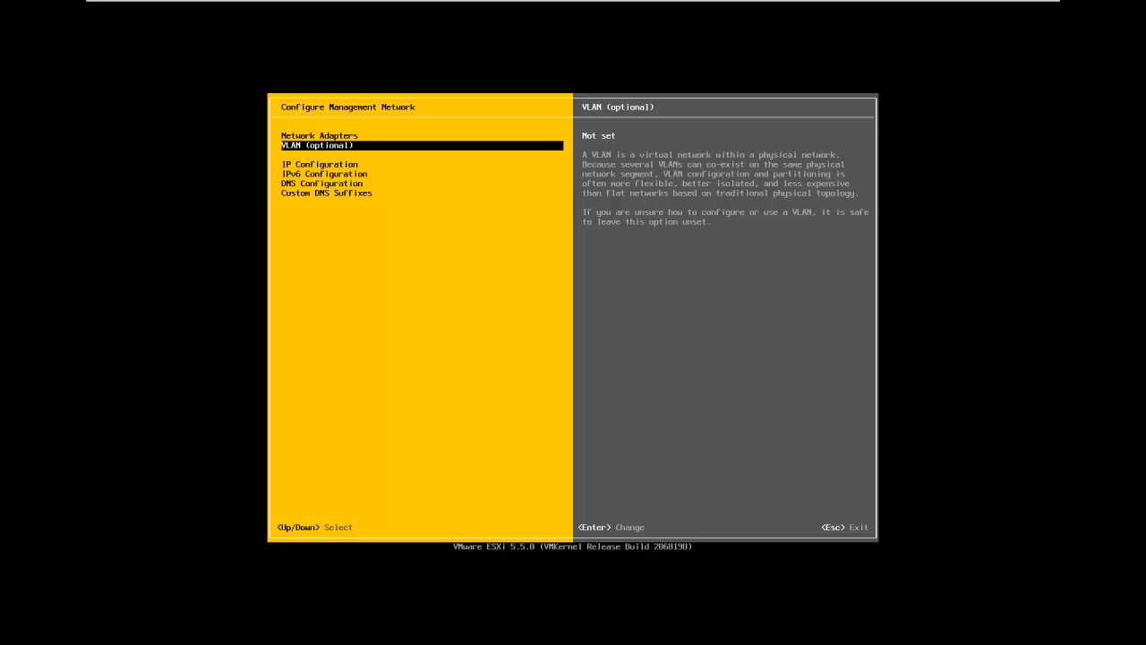
{"action": "key", "text": "Down"}
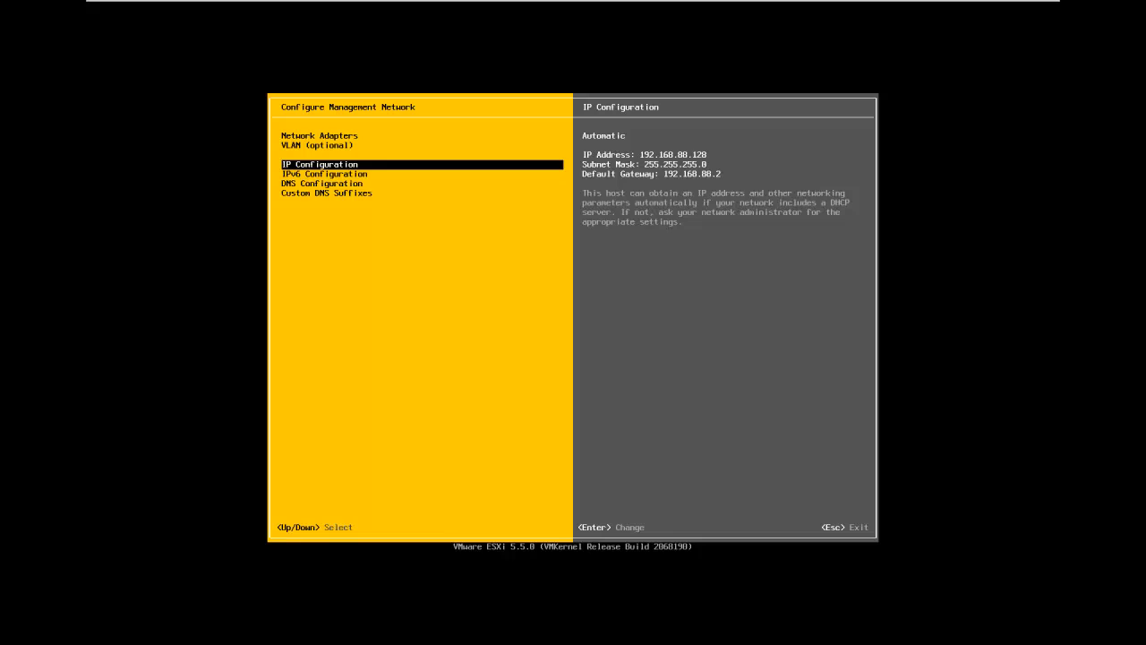
{"action": "key", "text": "Return"}
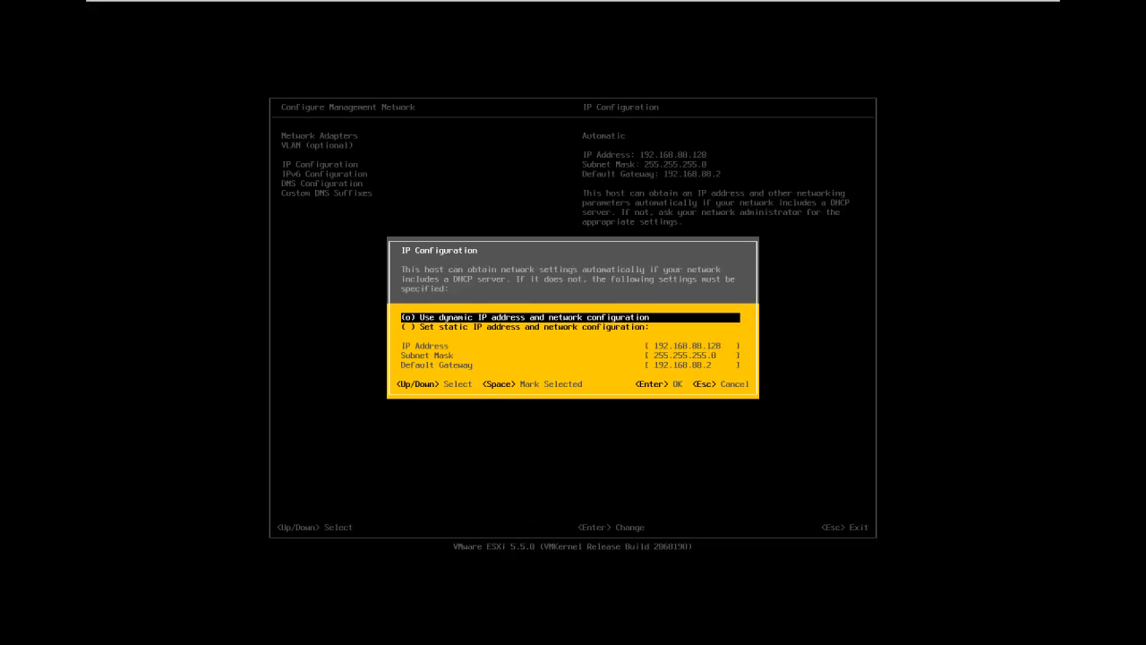
{"action": "key", "text": "Down"}
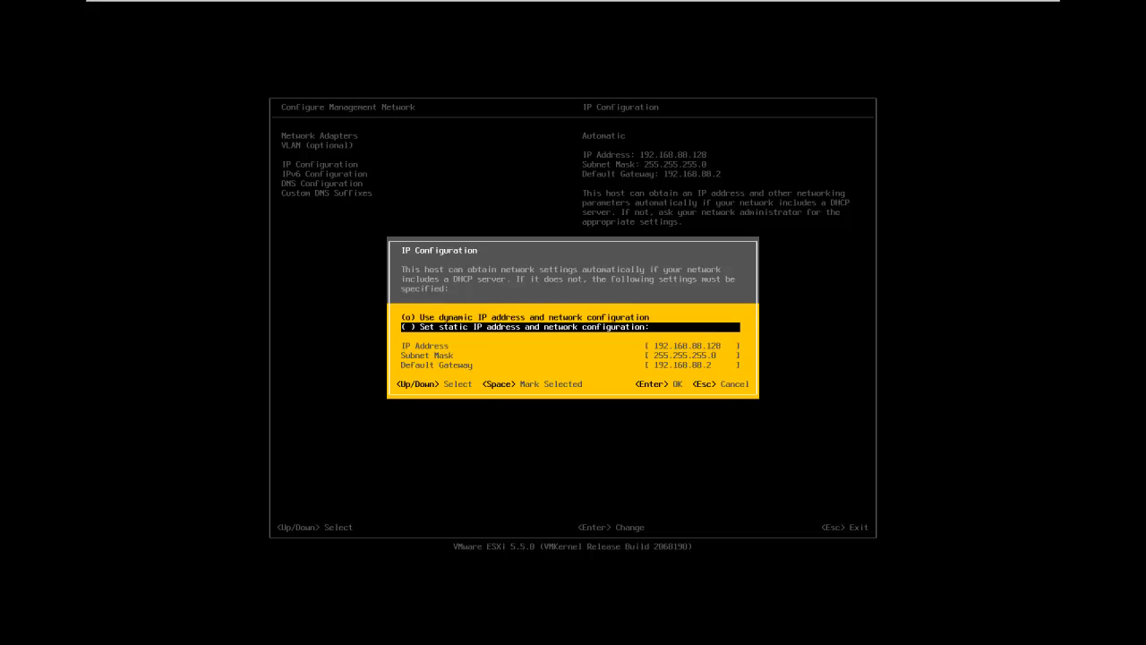
{"action": "key", "text": "space"}
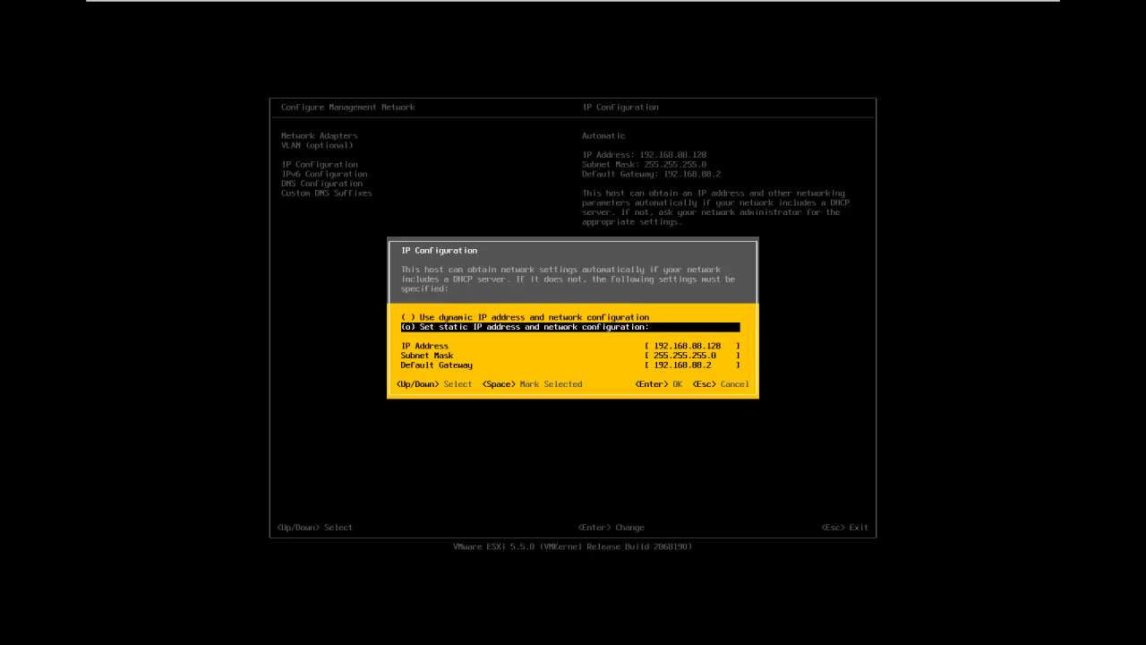
{"action": "key", "text": "Down"}
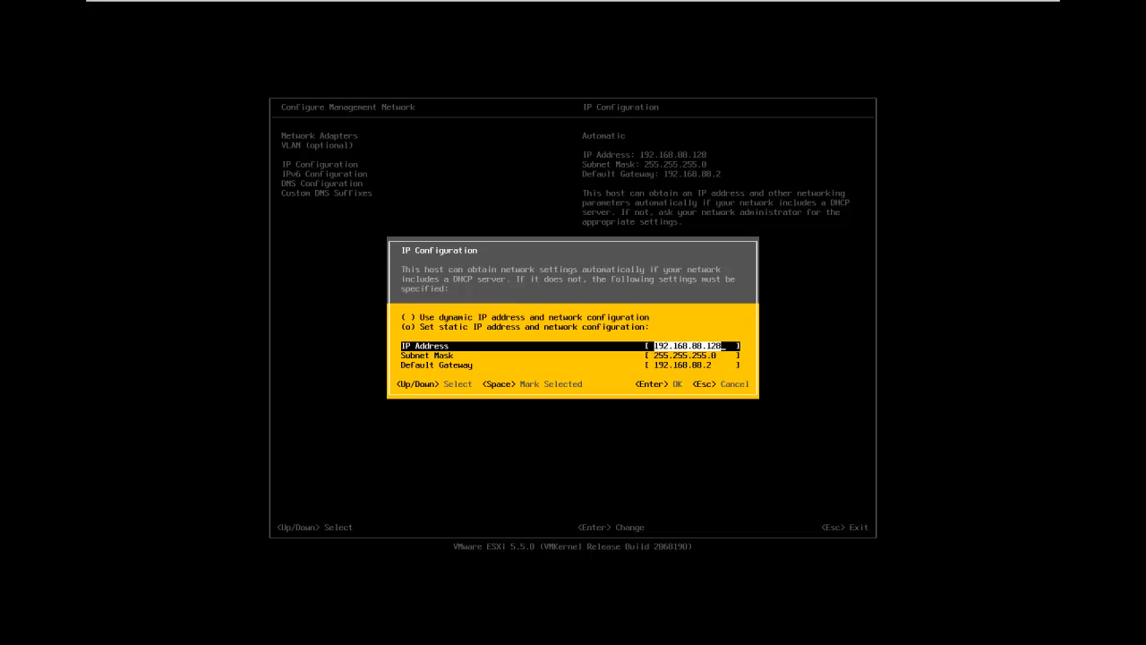
{"action": "key", "text": "Down"}
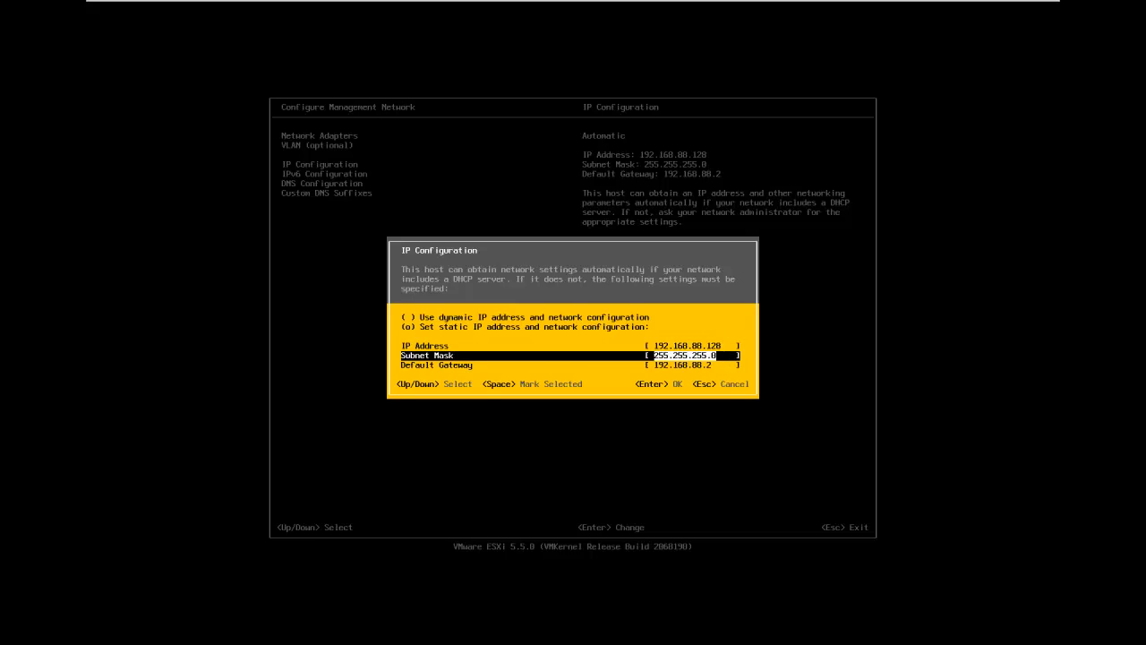
{"action": "key", "text": "Down"}
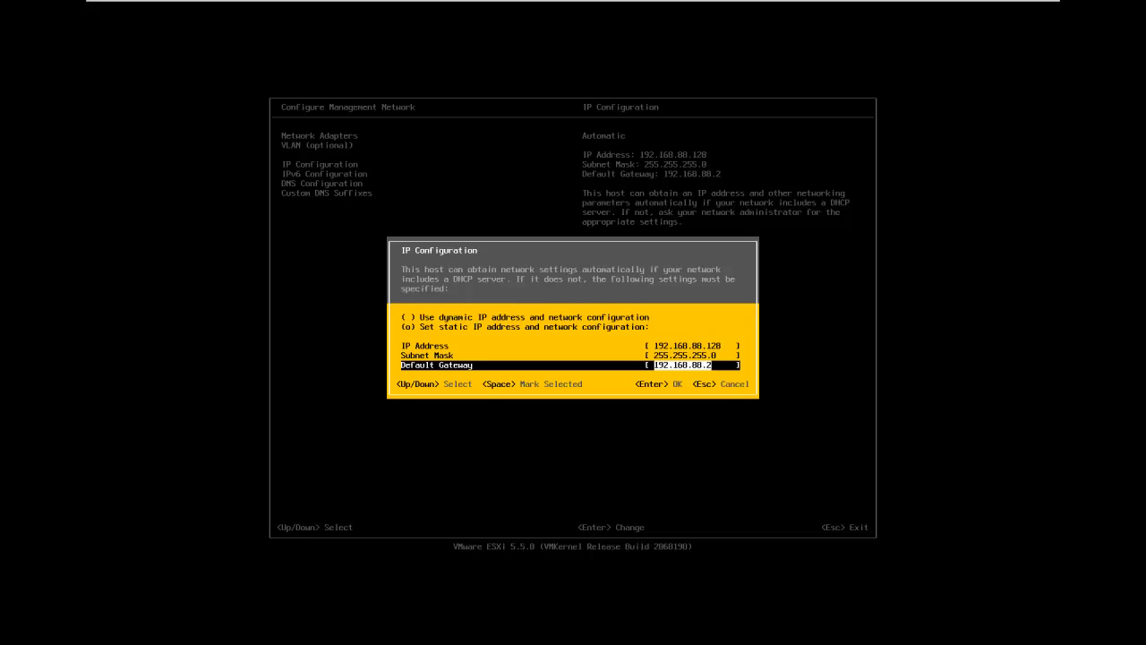
{"action": "key", "text": "Return"}
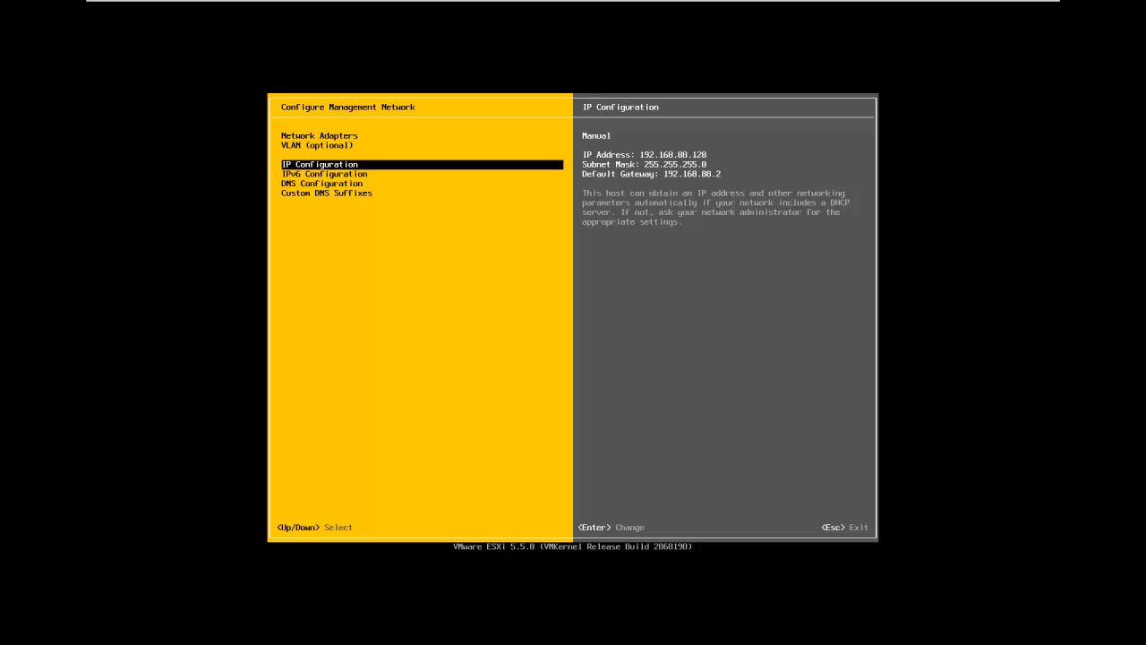
Disable IPv6 in the management network's IPv6 configuration
{"action": "key", "text": "Down"}
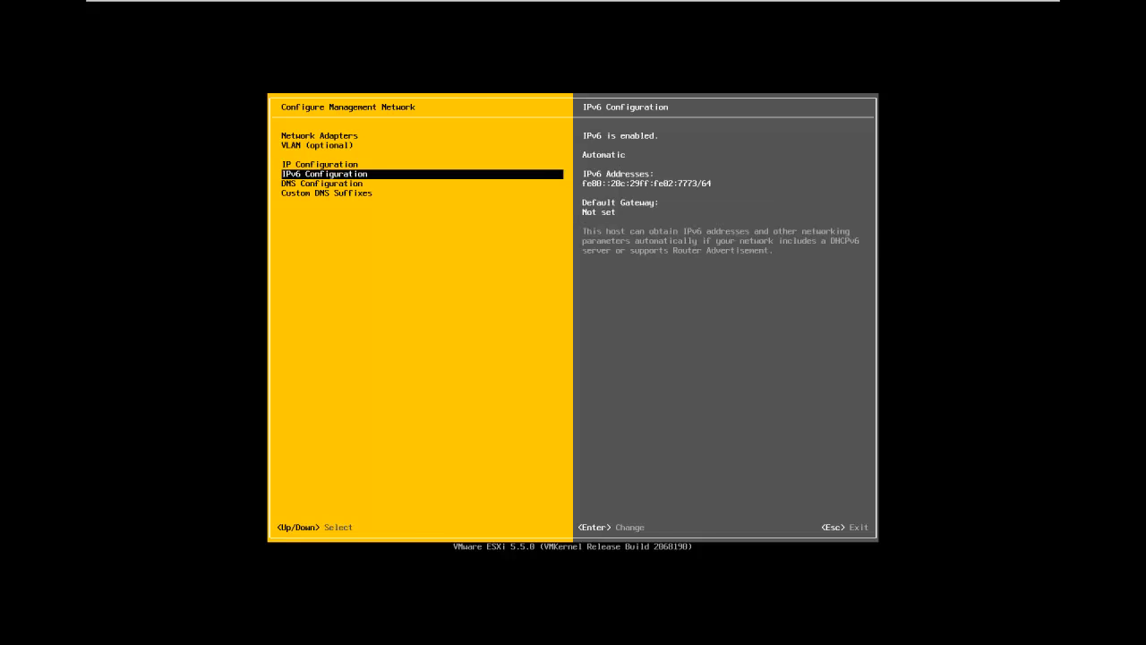
{"action": "key", "text": "Return"}
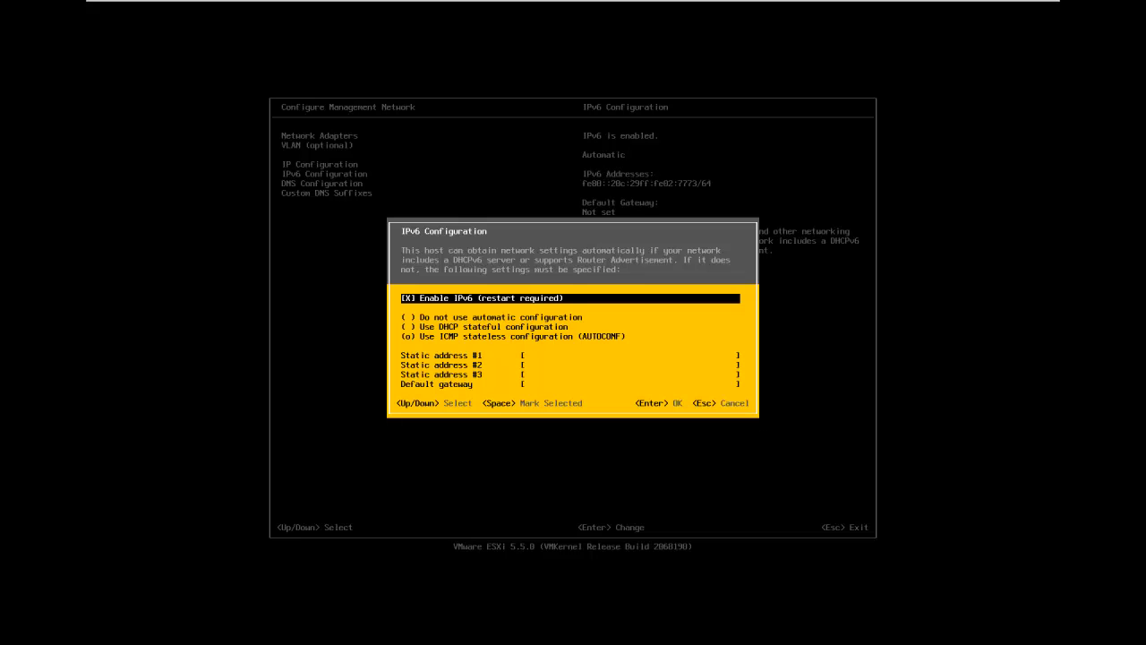
{"action": "key", "text": "space"}
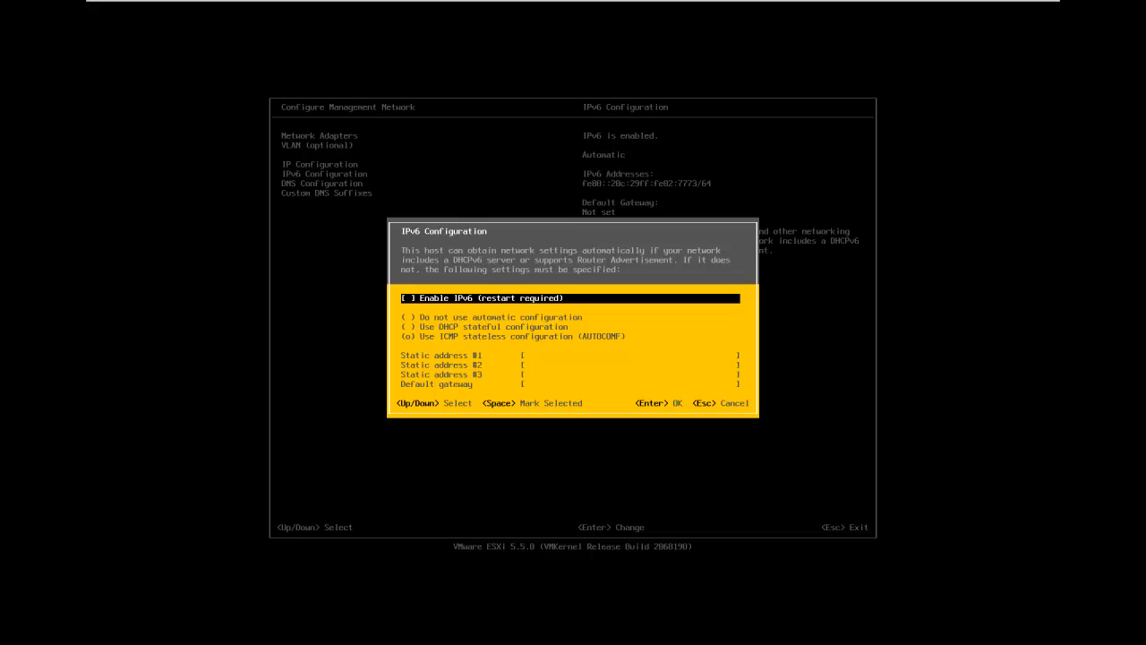
{"action": "key", "text": "Return"}
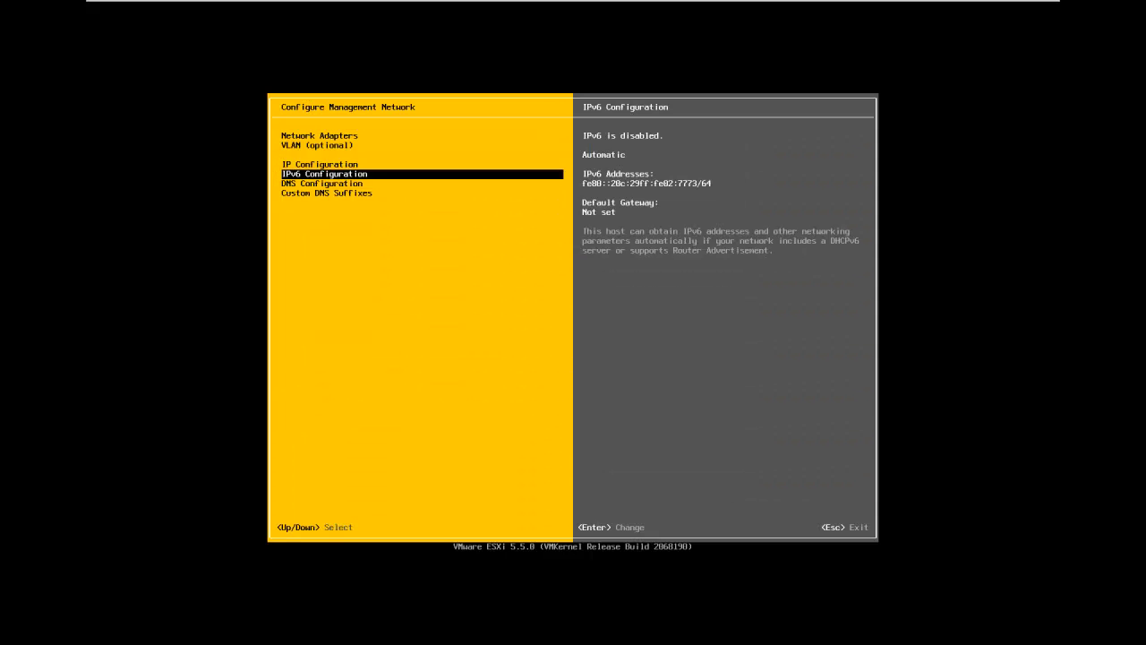
Set the primary DNS server to 192.168.88.133 and the alternate DNS server to 192.168.88.2 in the DNS configuration
{"action": "key", "text": "Down"}
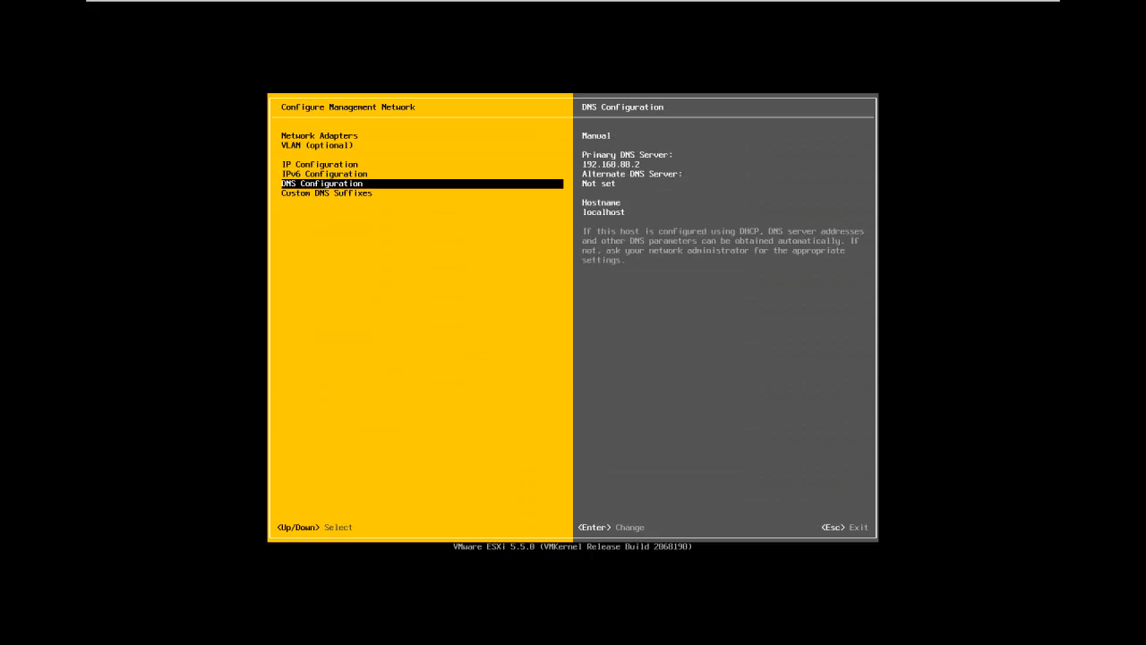
{"action": "key", "text": "Return"}
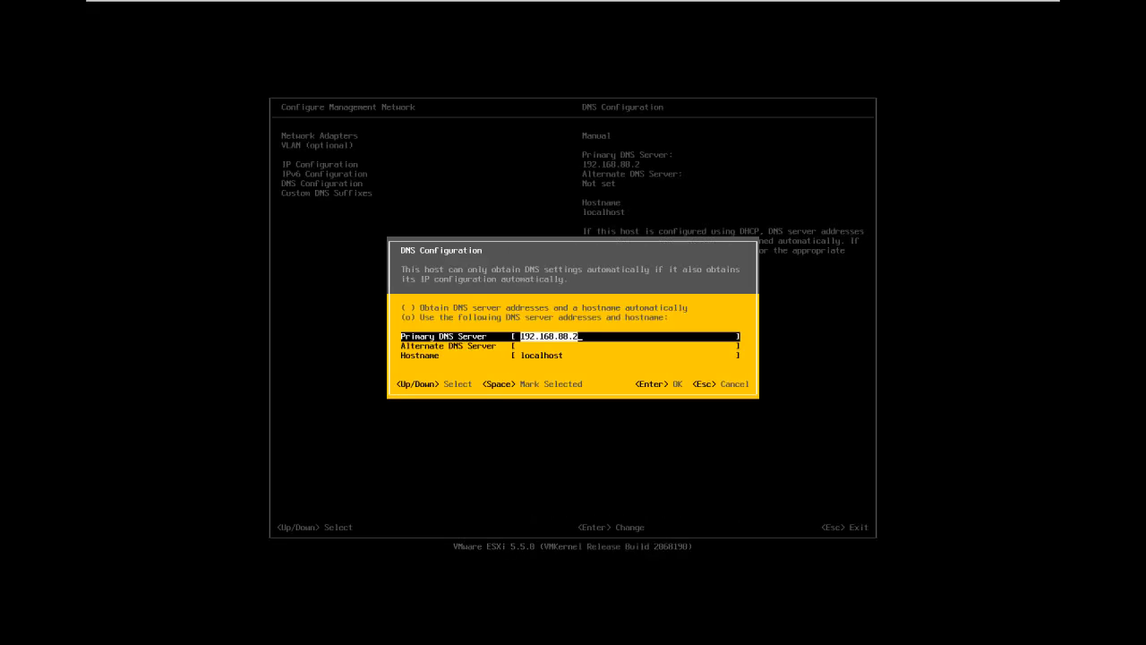
{"action": "key", "text": "End"}
{"action": "key", "text": "BackSpace"}
{"action": "type", "text": "133"}
{"action": "key", "text": "Down"}
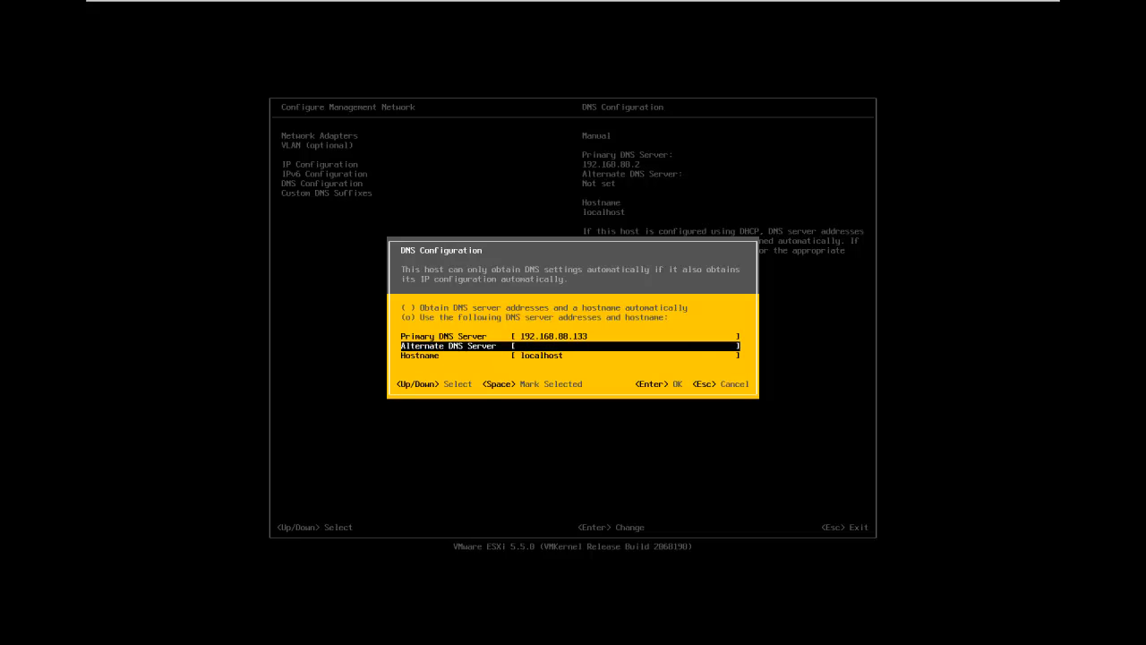
{"action": "type", "text": "192.168.88.2"}
{"action": "key", "text": "Down"}
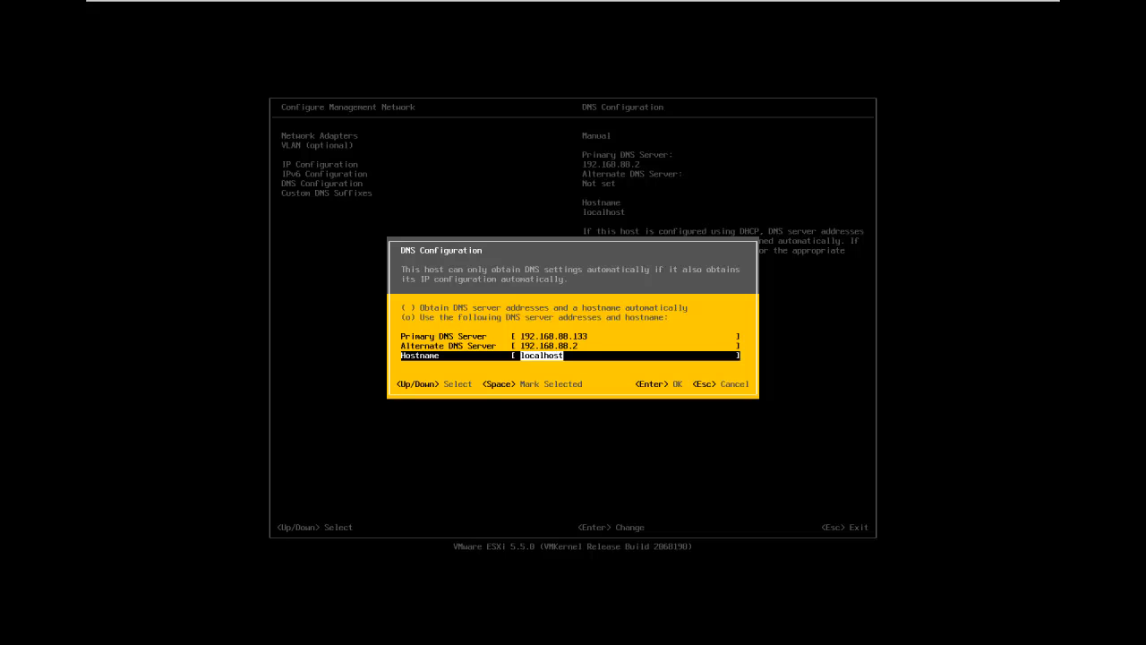
Set the hostname to esxi5-1 and apply the DNS configuration
{"action": "type", "text": "esxi5-1"}
{"action": "key", "text": "Return"}
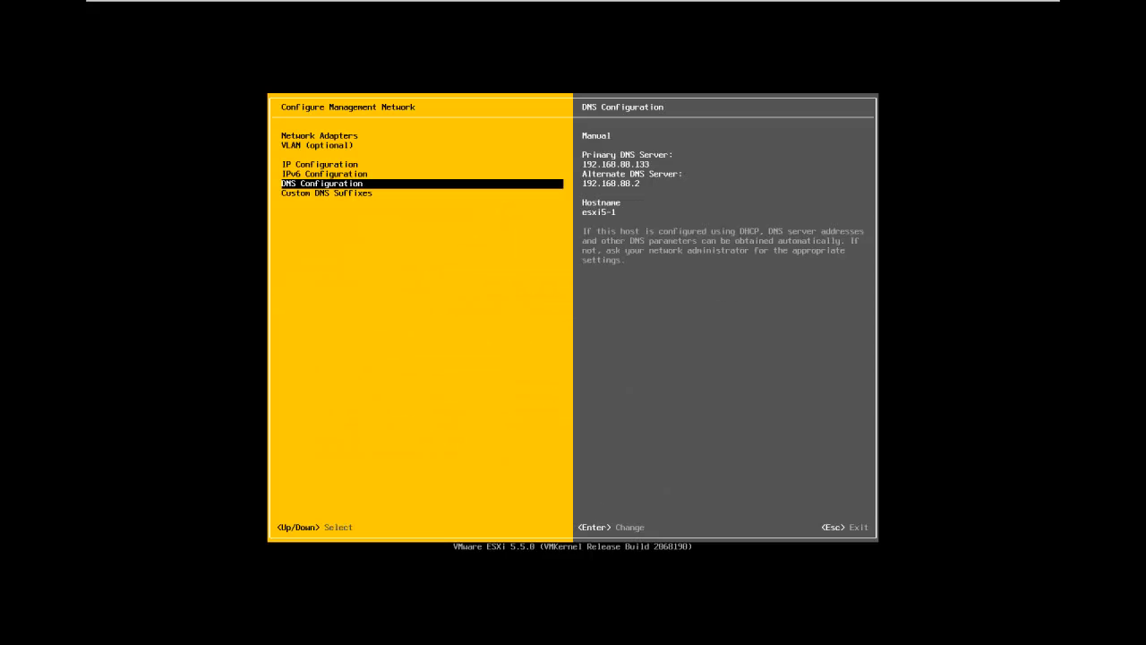
Add test.net after localdomain in the custom DNS suffixes of the management network
{"action": "key", "text": "Down"}
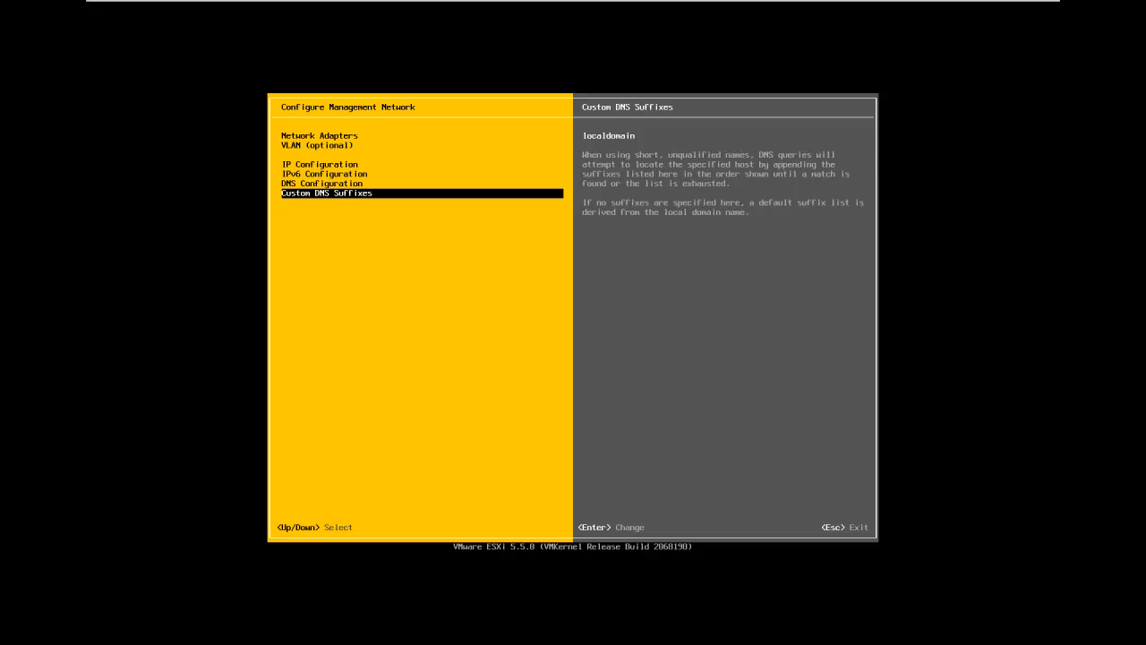
{"action": "key", "text": "Return"}
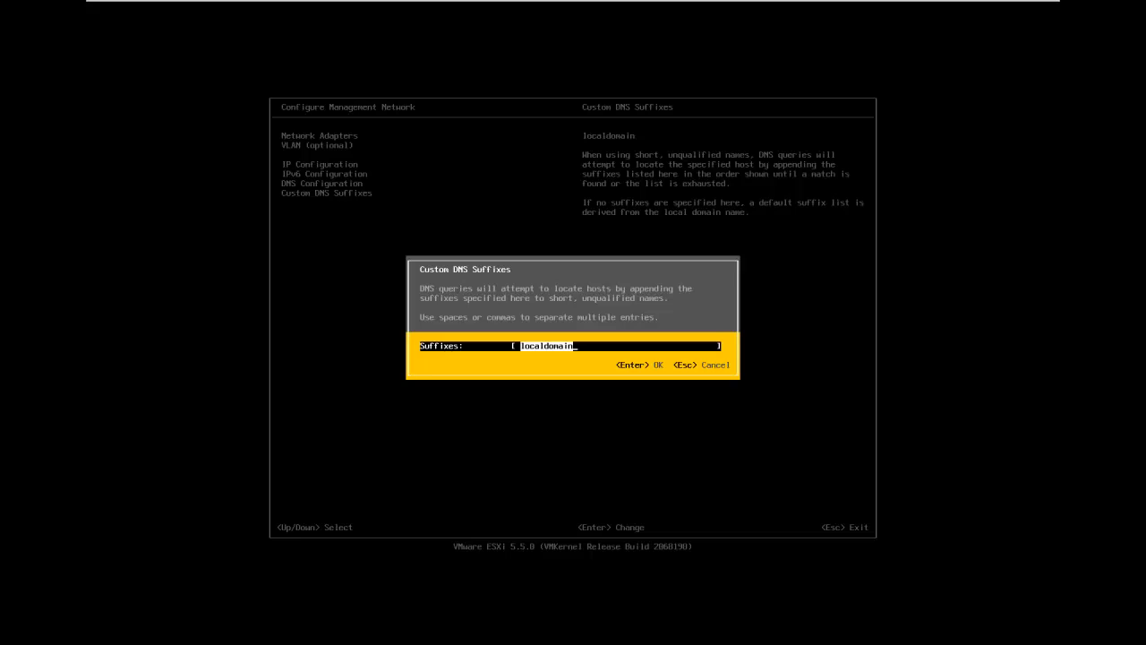
{"action": "key", "text": "Right"}
{"action": "type", "text": "test.ne"}
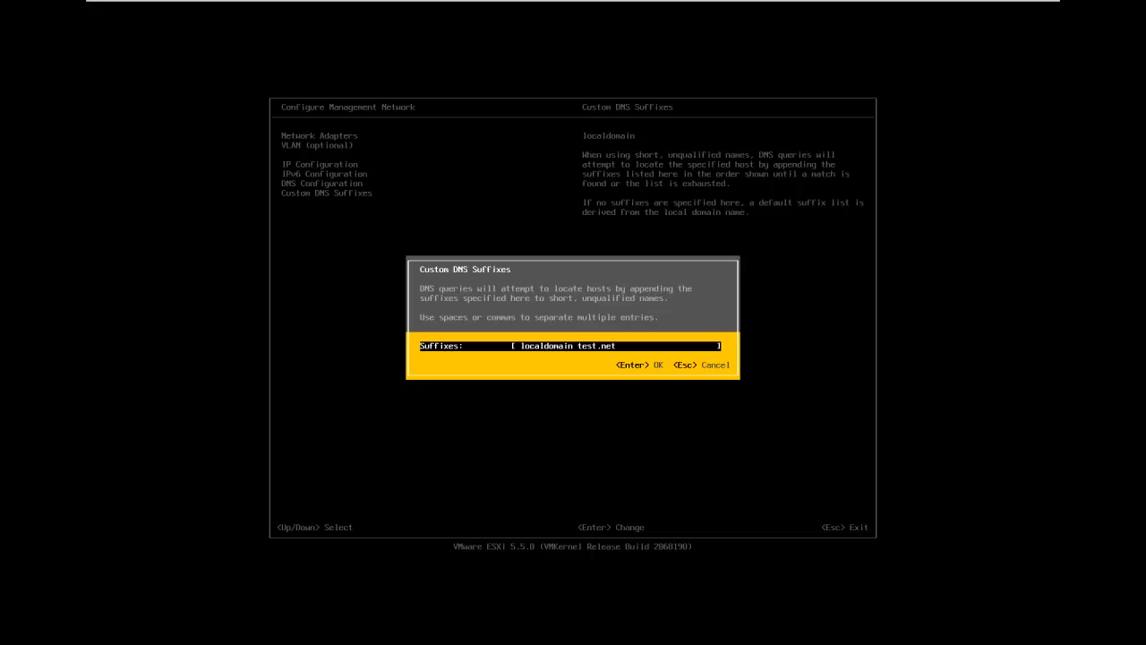
{"action": "key", "text": "Return"}
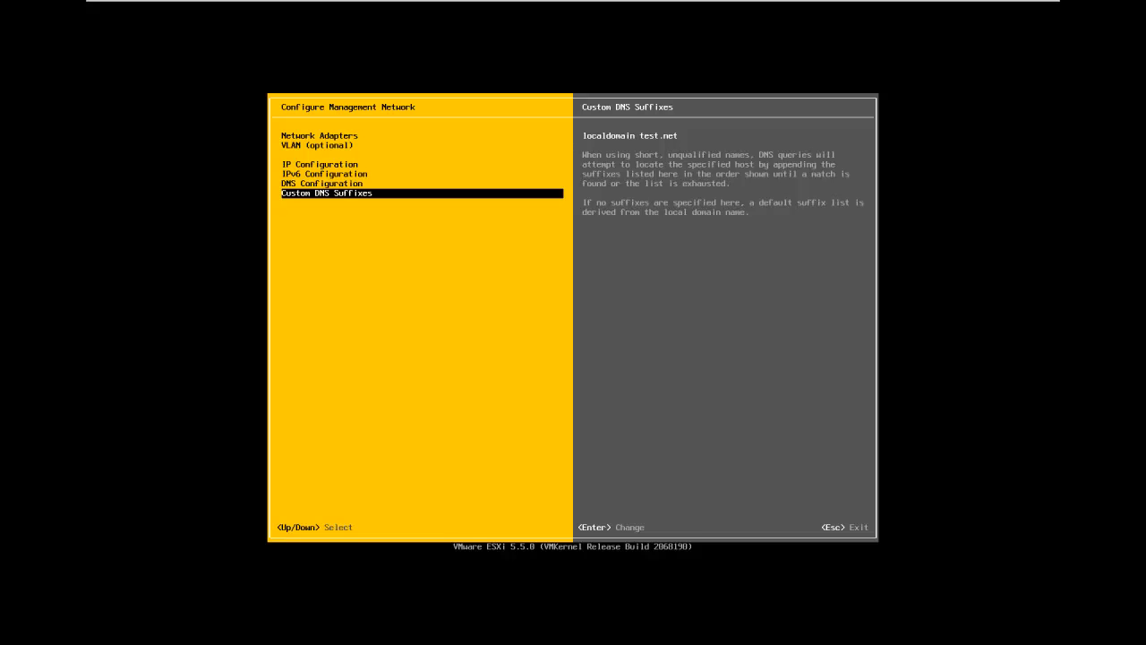
Review the management network's DNS, IPv6, IP and network adapter settings, and leave the management network configuration
{"action": "key", "text": "Up"}
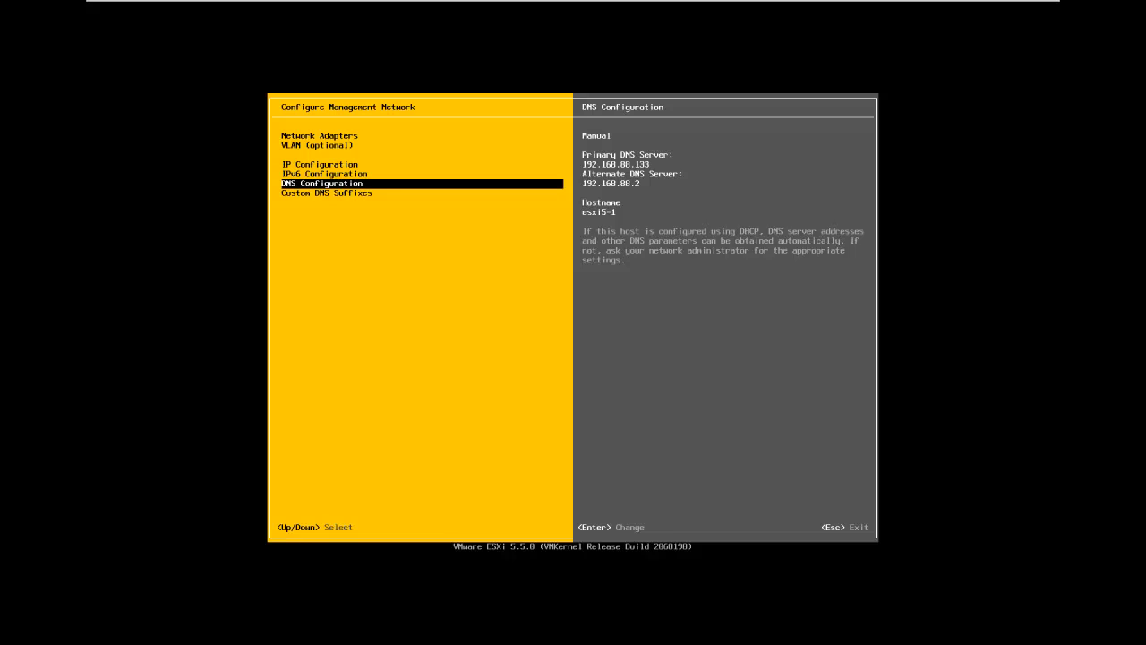
{"action": "key", "text": "Up"}
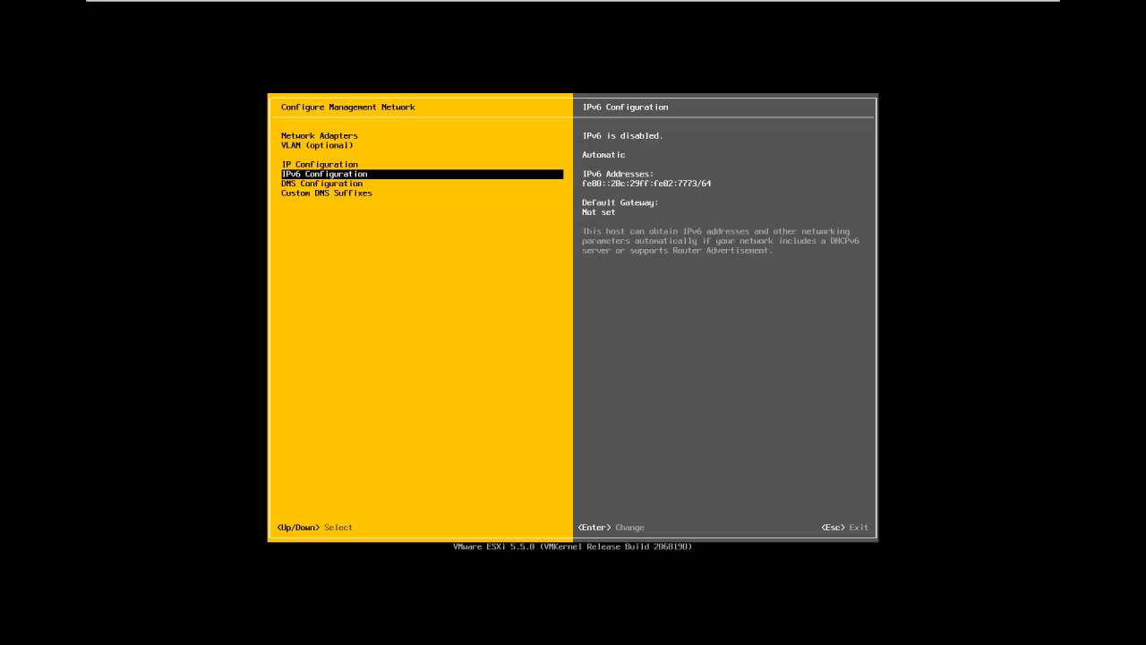
{"action": "key", "text": "Up"}
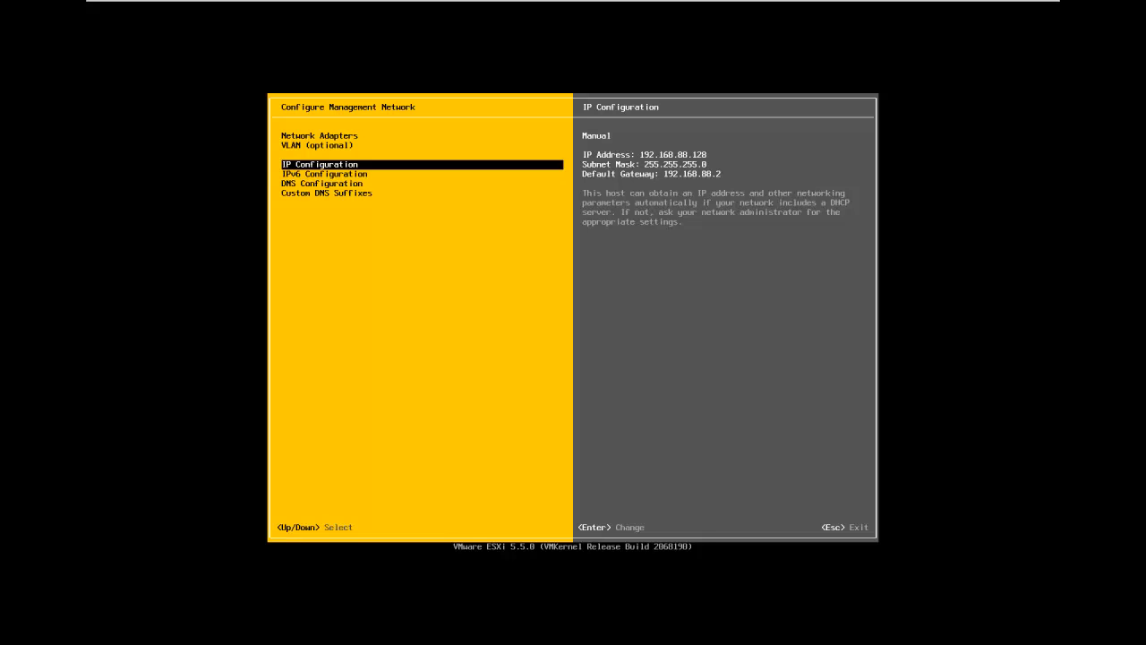
{"action": "key", "text": "Up"}
{"action": "key", "text": "Up"}
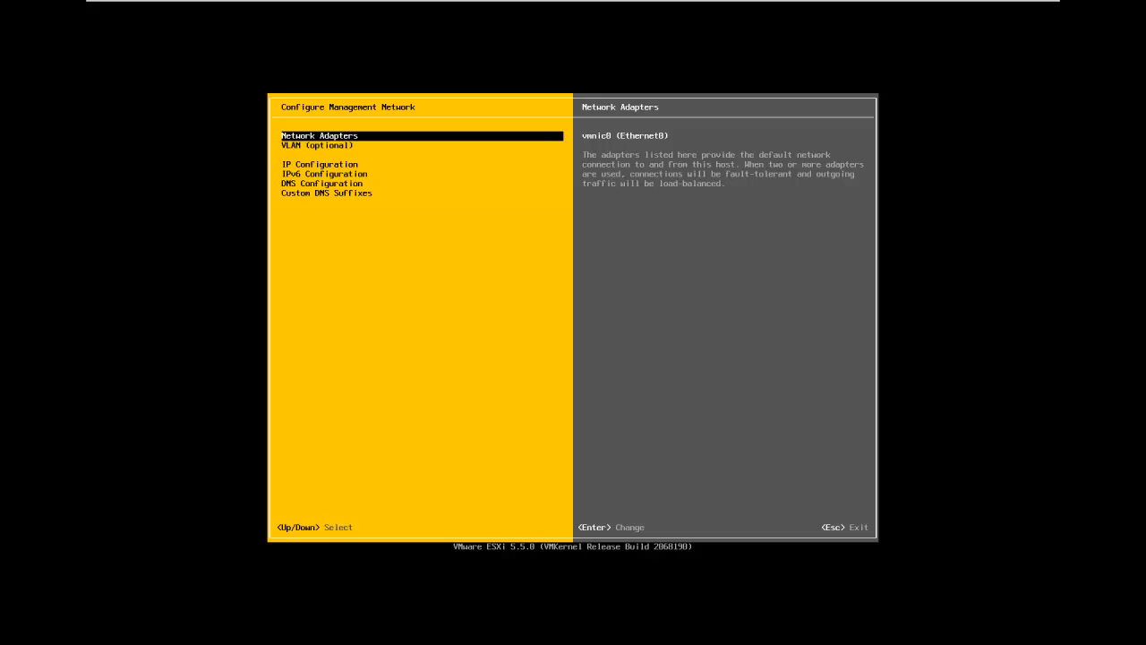
{"action": "key", "text": "Escape"}
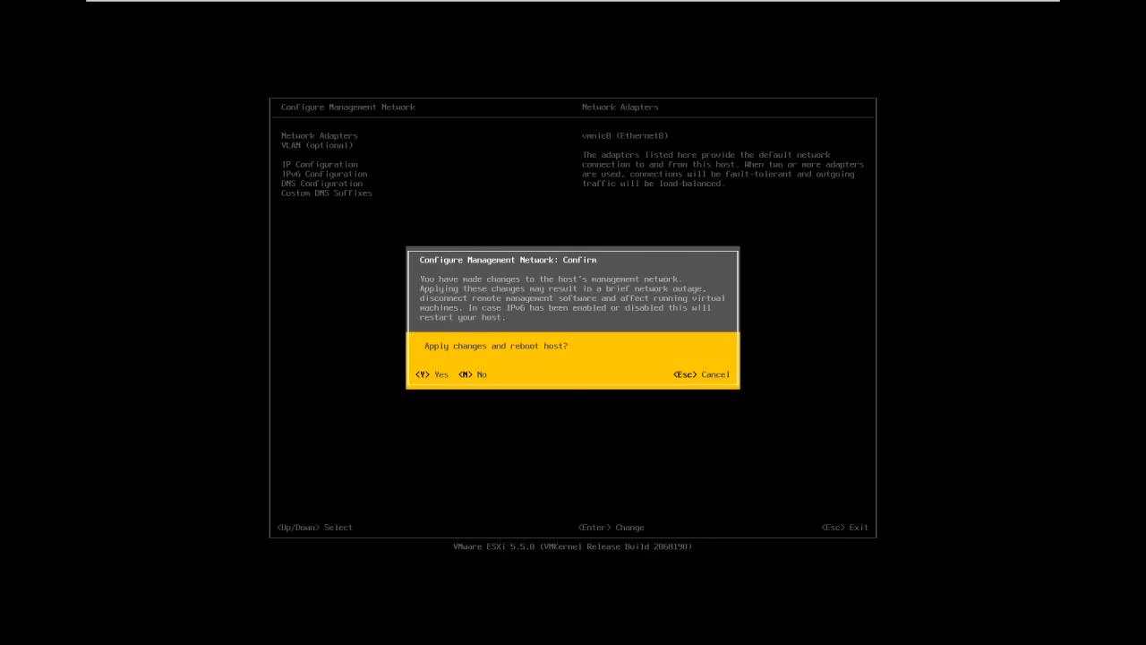
{"action": "key", "text": "Escape"}
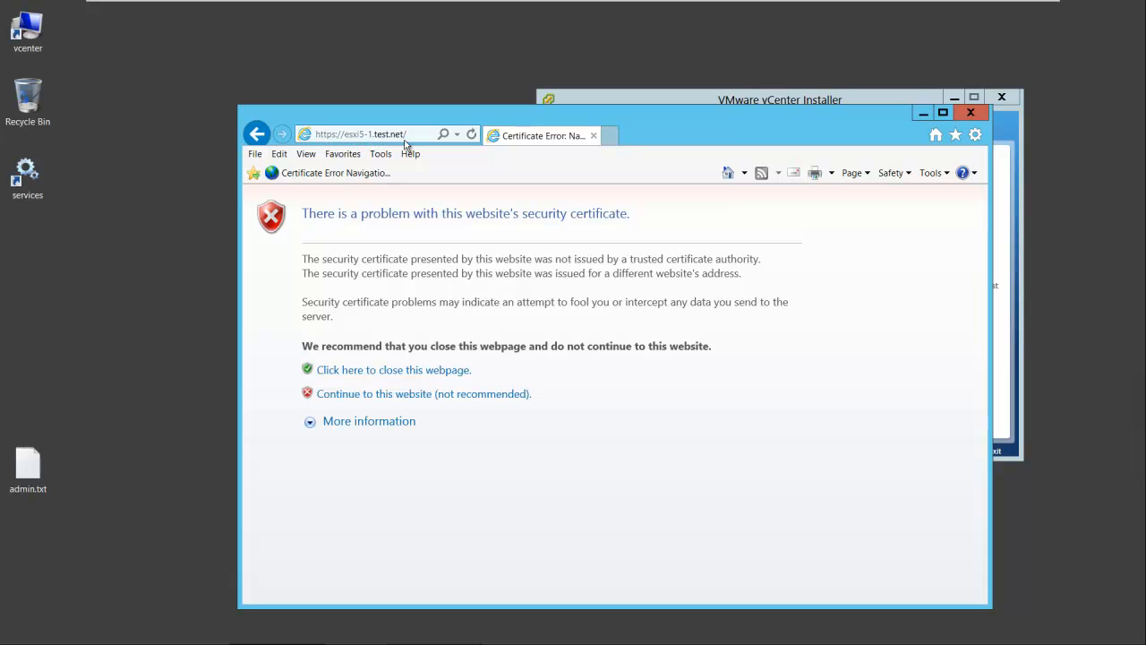
View the ESXi welcome page at esxi5-1.test.net by continuing past the certificate warning, and close the browser
{"action": "left_click", "coordinate": [359, 394]}
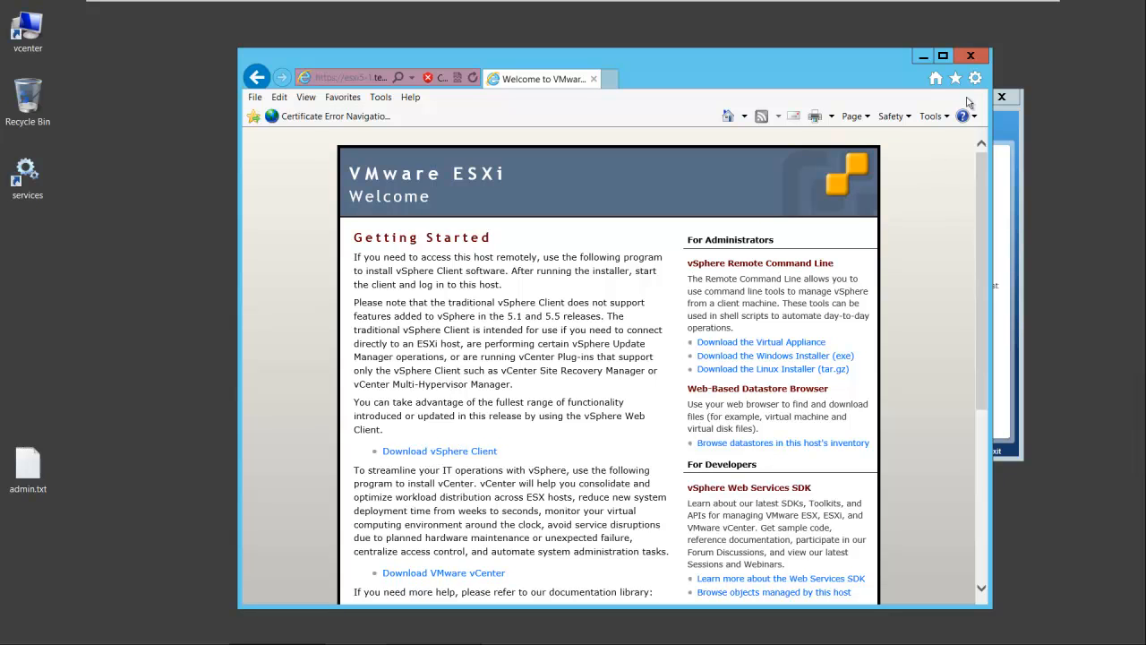
{"action": "left_click", "coordinate": [969, 57]}
Start the VMware vSphere Client installation from the VMware vCenter Installer, and close the vCenter Installer window
{"action": "left_click_drag", "start_coordinate": [863, 99], "coordinate": [700, 126]}
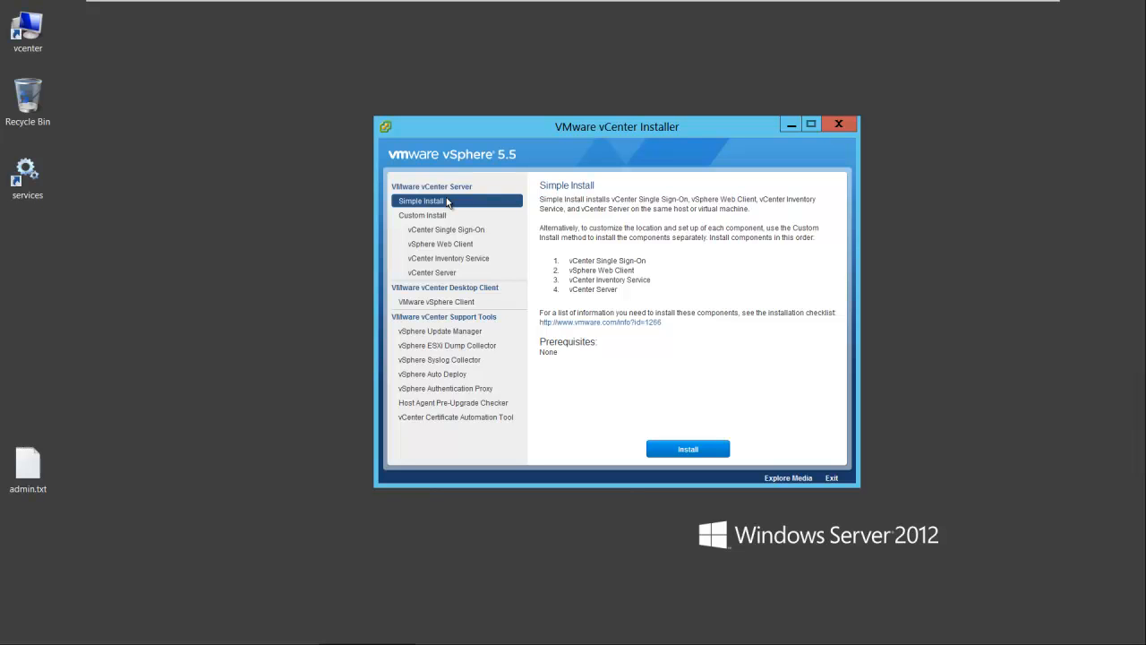
{"action": "left_click", "coordinate": [445, 304]}
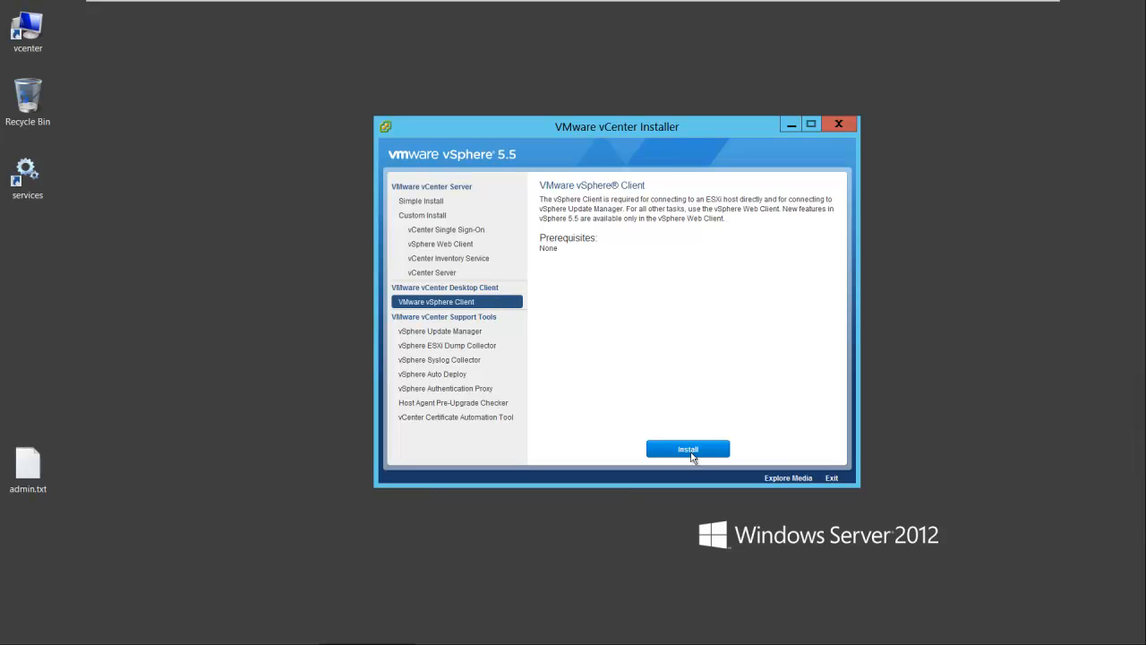
{"action": "left_click", "coordinate": [690, 451]}
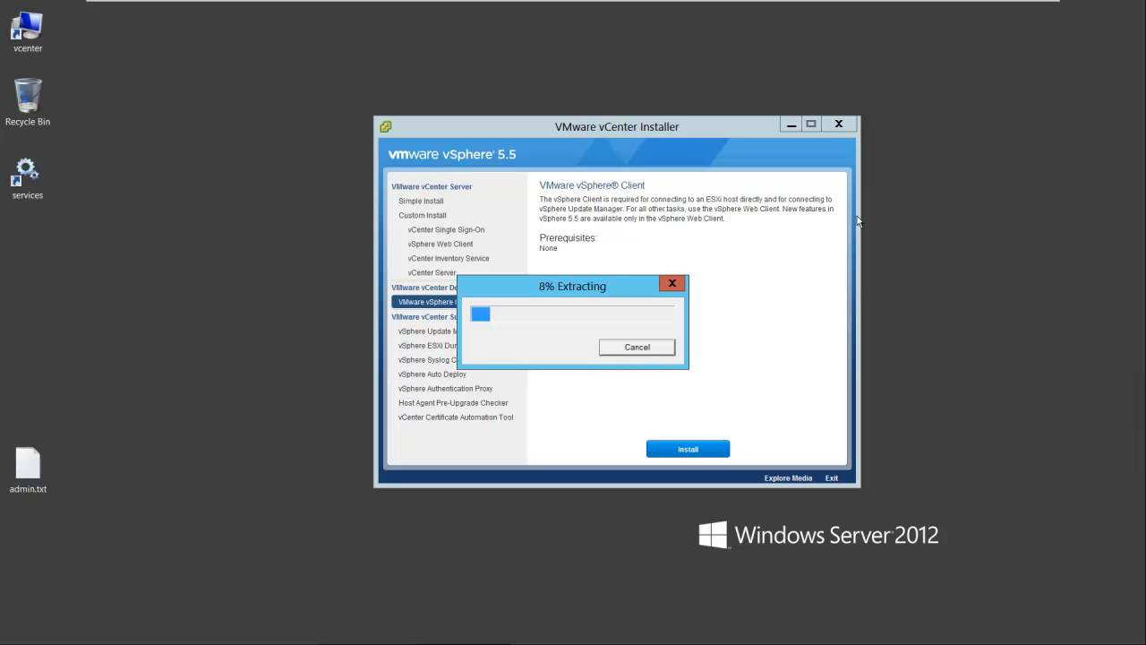
{"action": "left_click", "coordinate": [839, 125]}
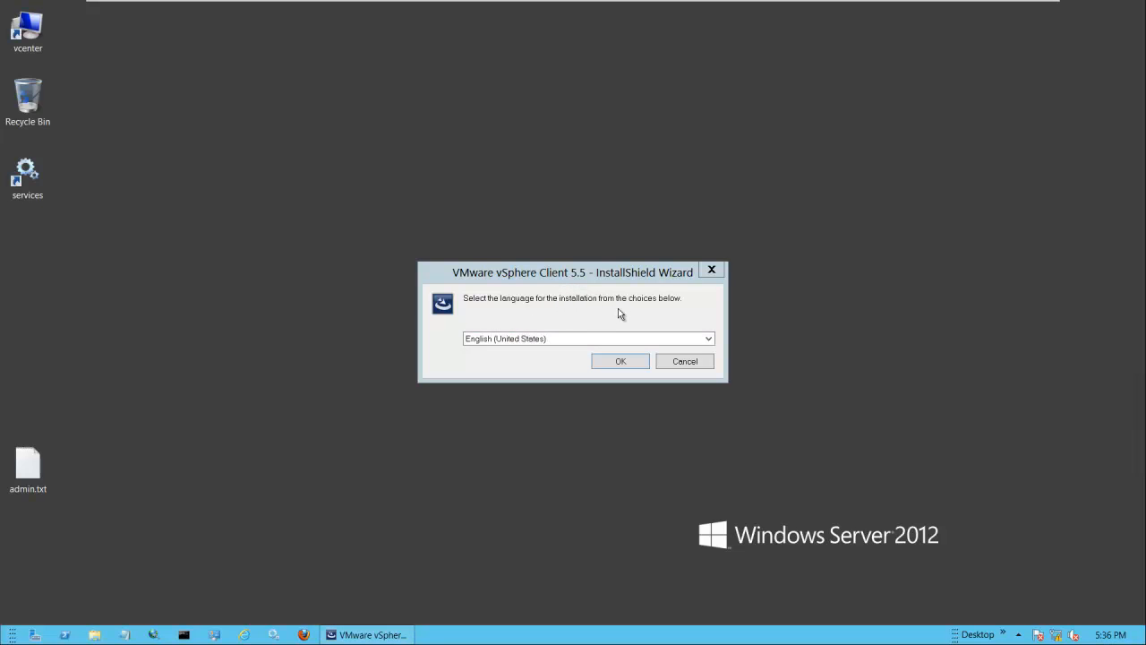
Confirm English (United States) as the language for the vSphere Client 5.5 installation
{"action": "left_click", "coordinate": [711, 340]}
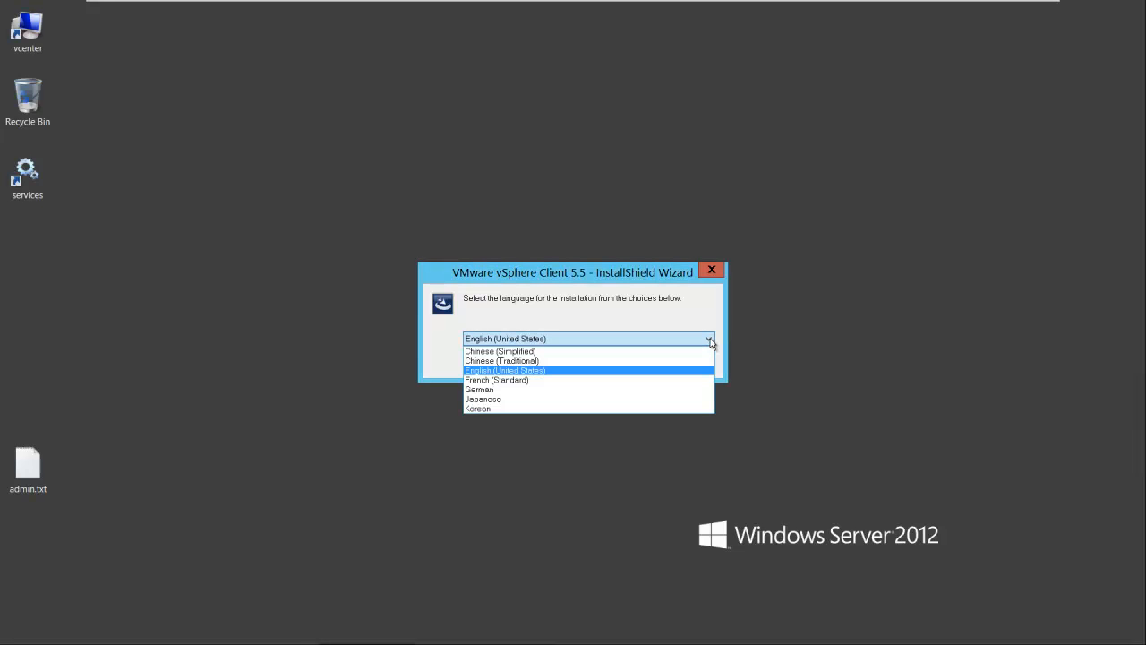
{"action": "left_click", "coordinate": [711, 340]}
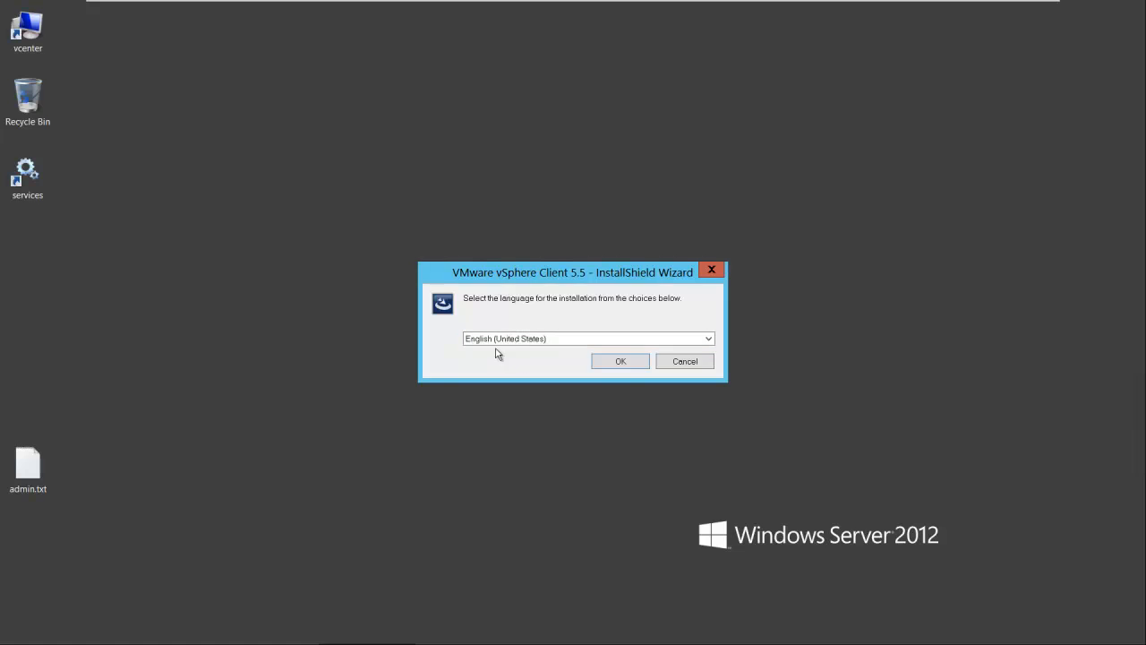
{"action": "left_click", "coordinate": [612, 362]}
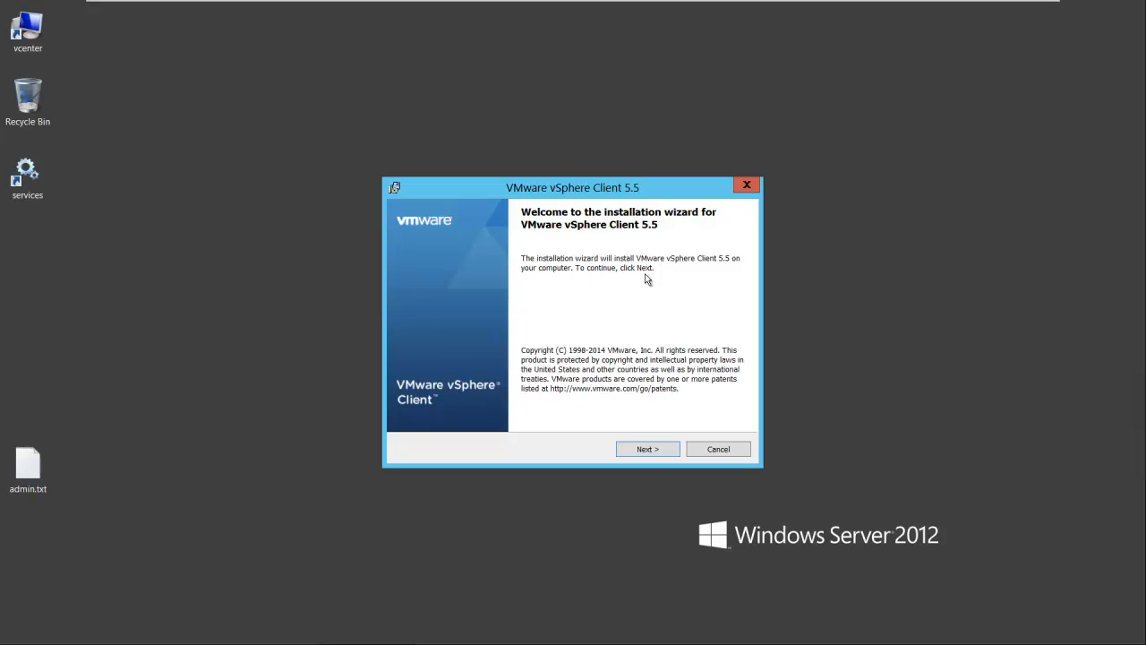
Accept the license agreement, install vSphere Client 5.5 in the default destination folder, and finish the wizard
{"action": "left_click", "coordinate": [644, 452]}
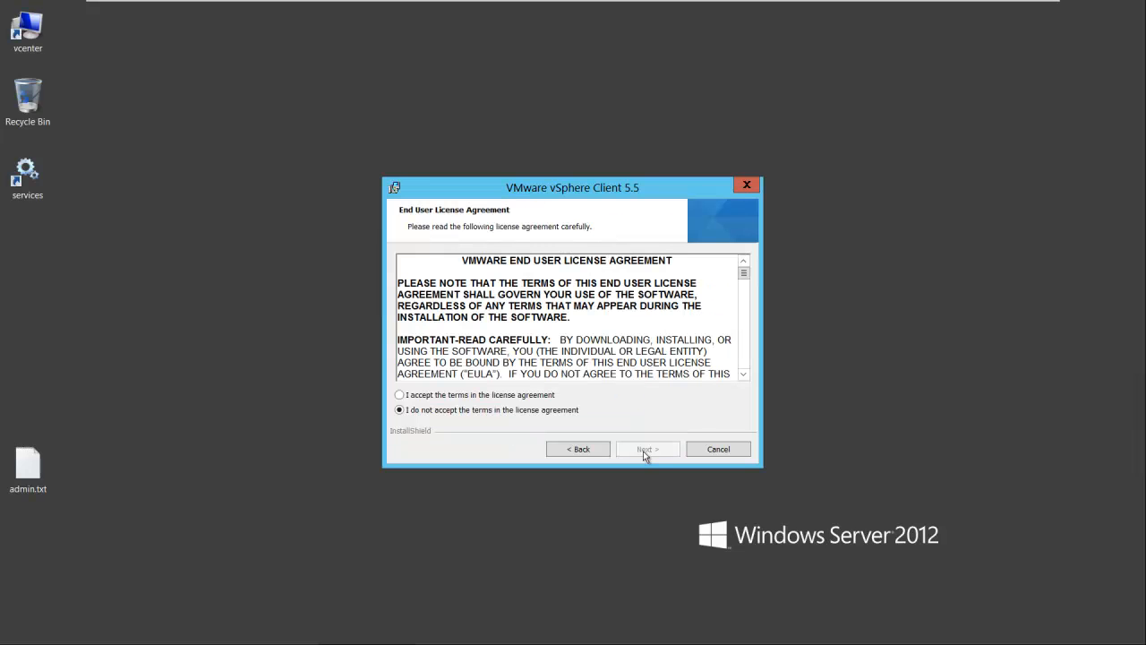
{"action": "left_click", "coordinate": [447, 398]}
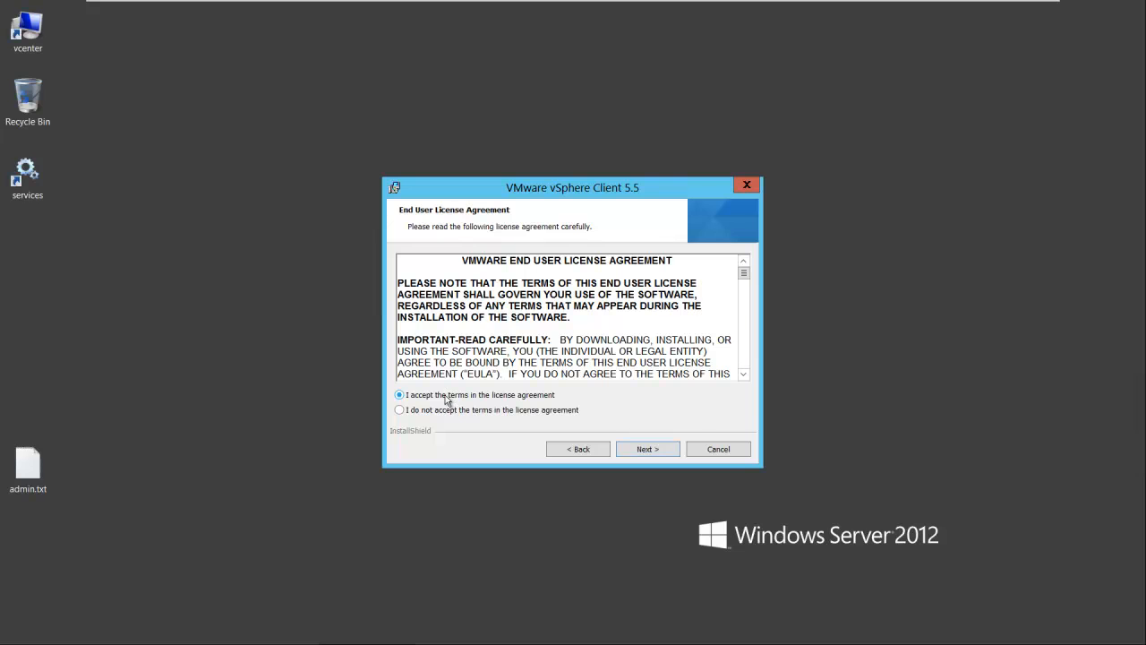
{"action": "left_click", "coordinate": [647, 453]}
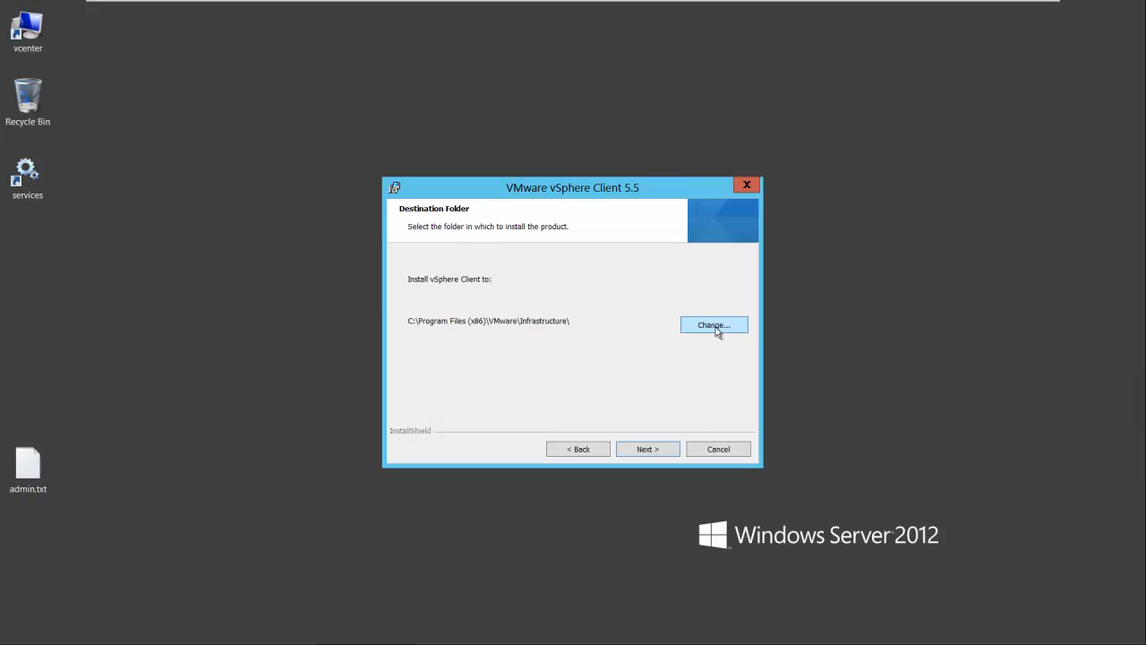
{"action": "left_click", "coordinate": [649, 452]}
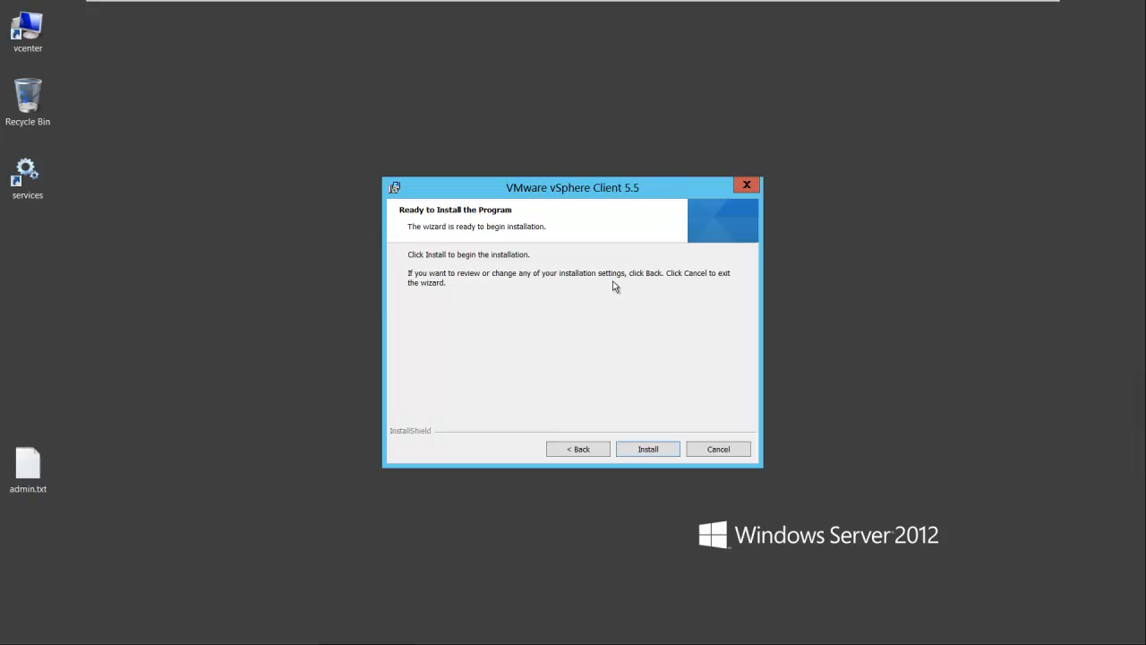
{"action": "left_click", "coordinate": [648, 449]}
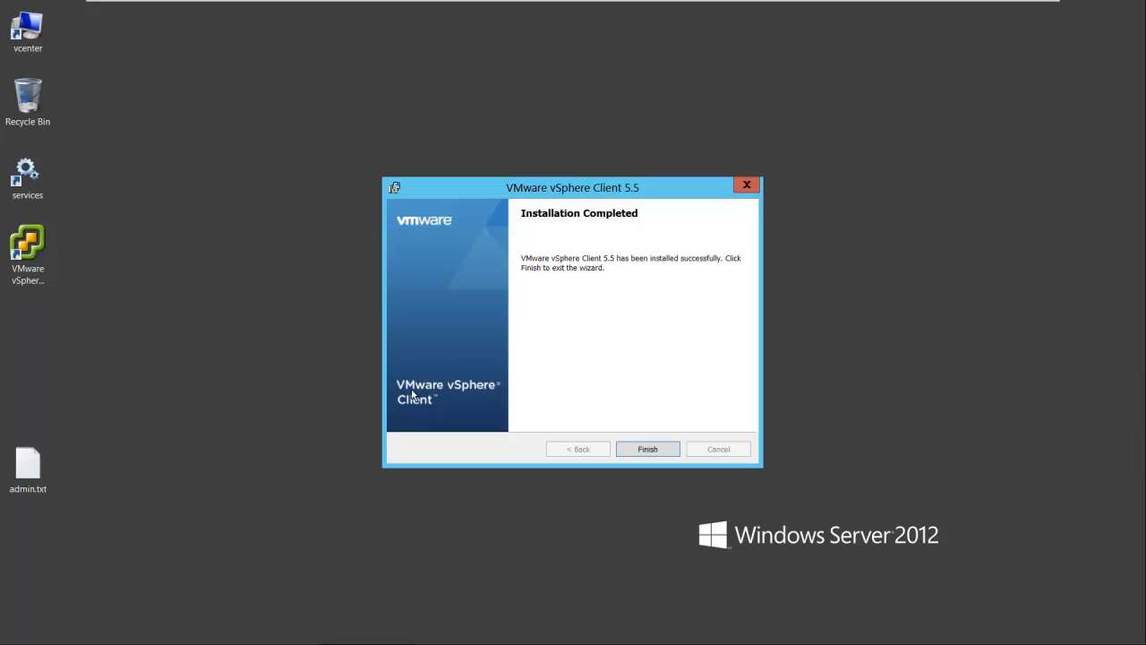
{"action": "left_click", "coordinate": [648, 450]}
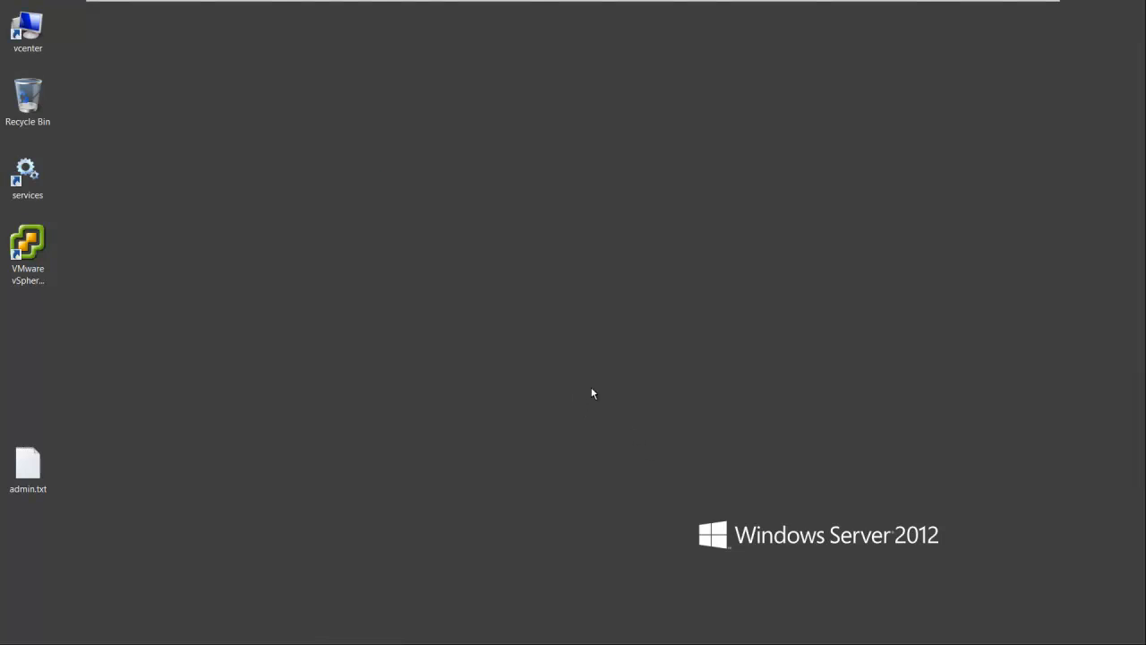
Launch the VMware vSphere Client and log in to esxi5-1.test.net as root, entering the account password
{"action": "double_click", "coordinate": [27, 246]}
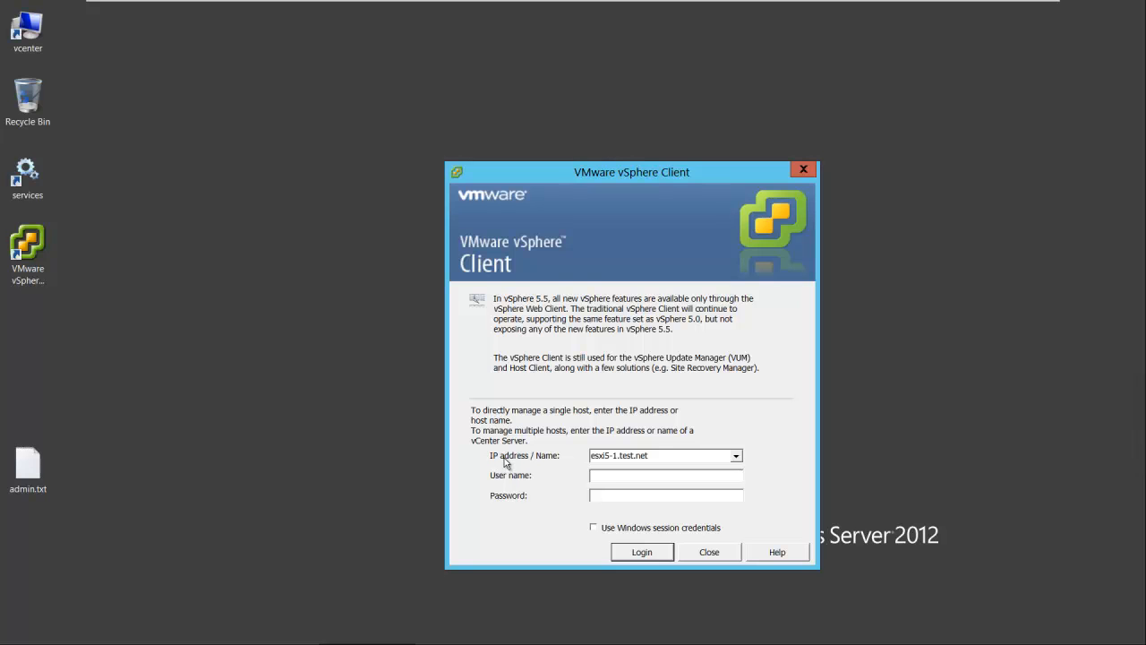
{"action": "left_click", "coordinate": [613, 475]}
{"action": "type", "text": "root"}
{"action": "left_click", "coordinate": [601, 498]}
{"action": "type", "text": "*******"}
{"action": "left_click", "coordinate": [642, 552]}
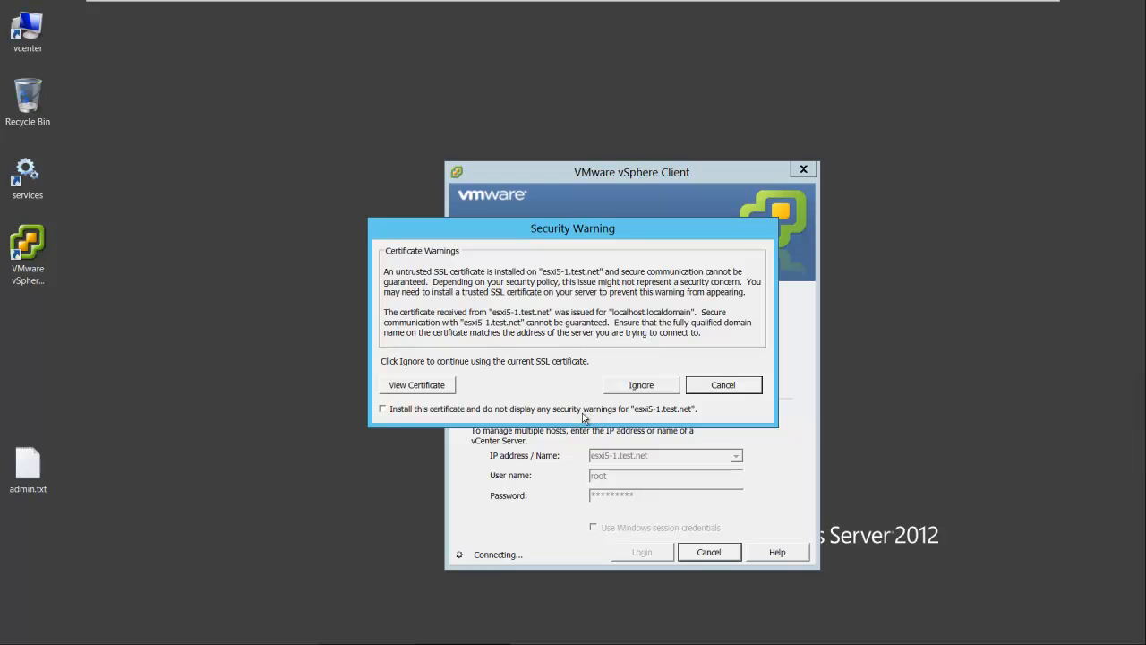
Install the newly presented certificate for esxi5-1.test.net, replacing the existing trusted one, and dismiss the evaluation license notice
{"action": "left_click", "coordinate": [383, 410]}
{"action": "left_click", "coordinate": [642, 385]}
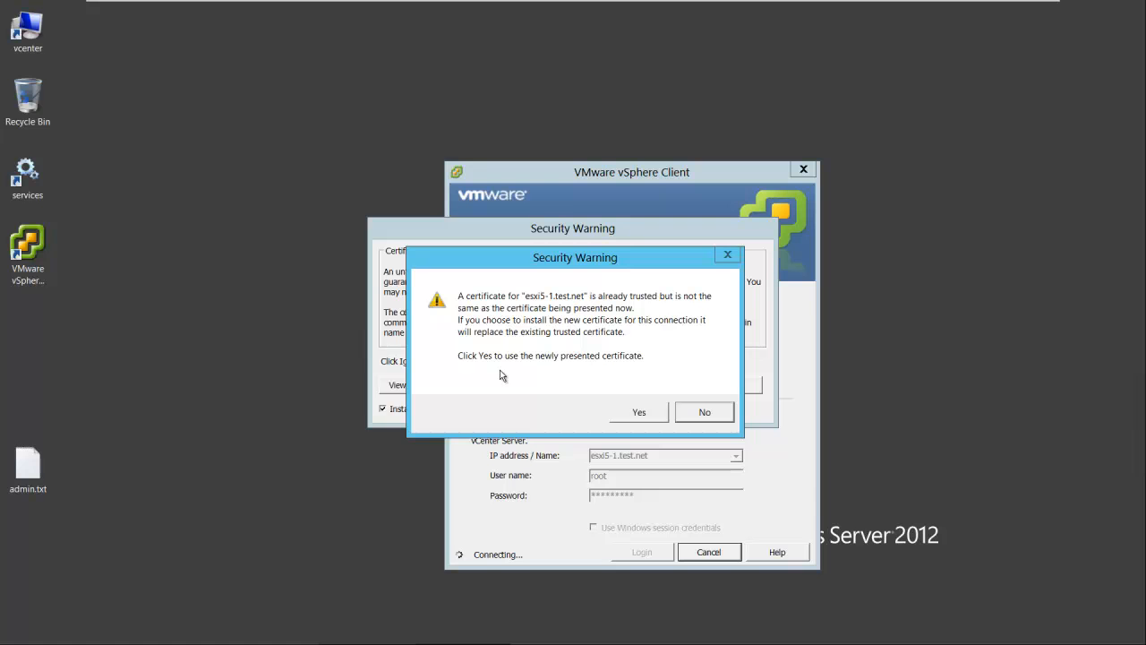
{"action": "left_click", "coordinate": [634, 414]}
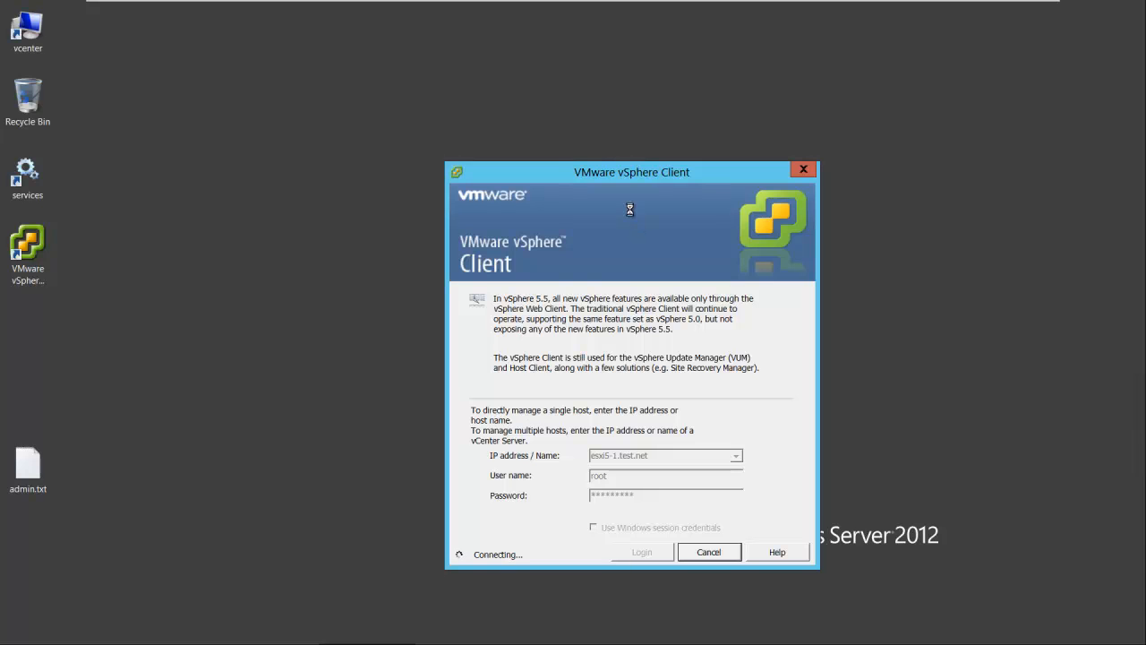
{"action": "left_click_drag", "start_coordinate": [629, 175], "coordinate": [600, 107]}
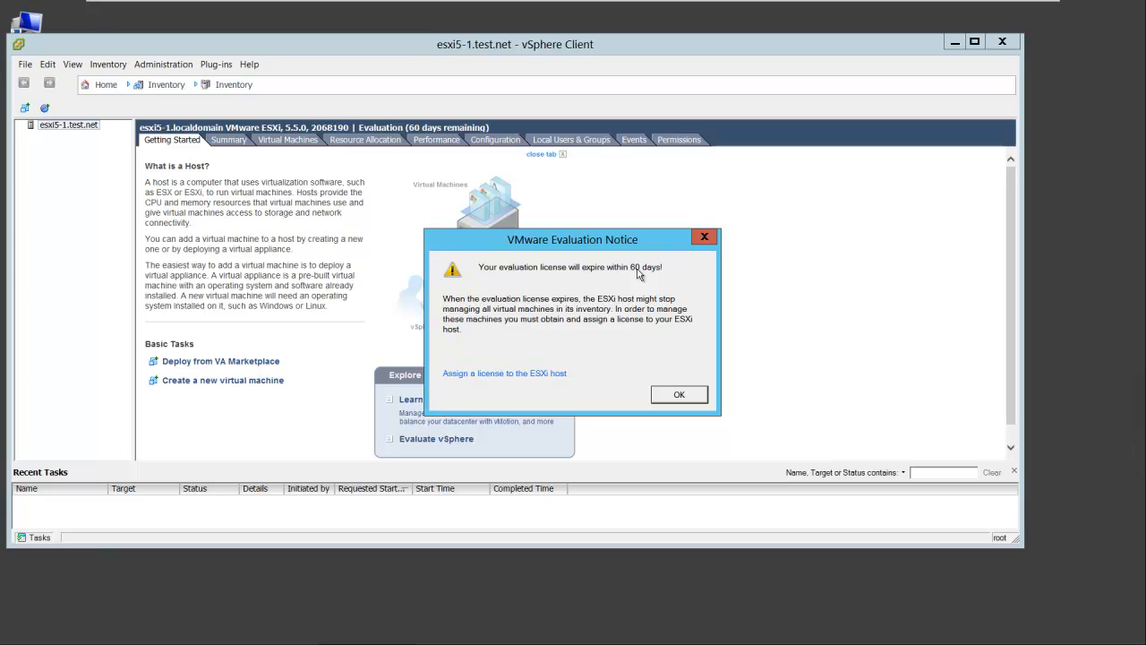
{"action": "left_click", "coordinate": [669, 391]}
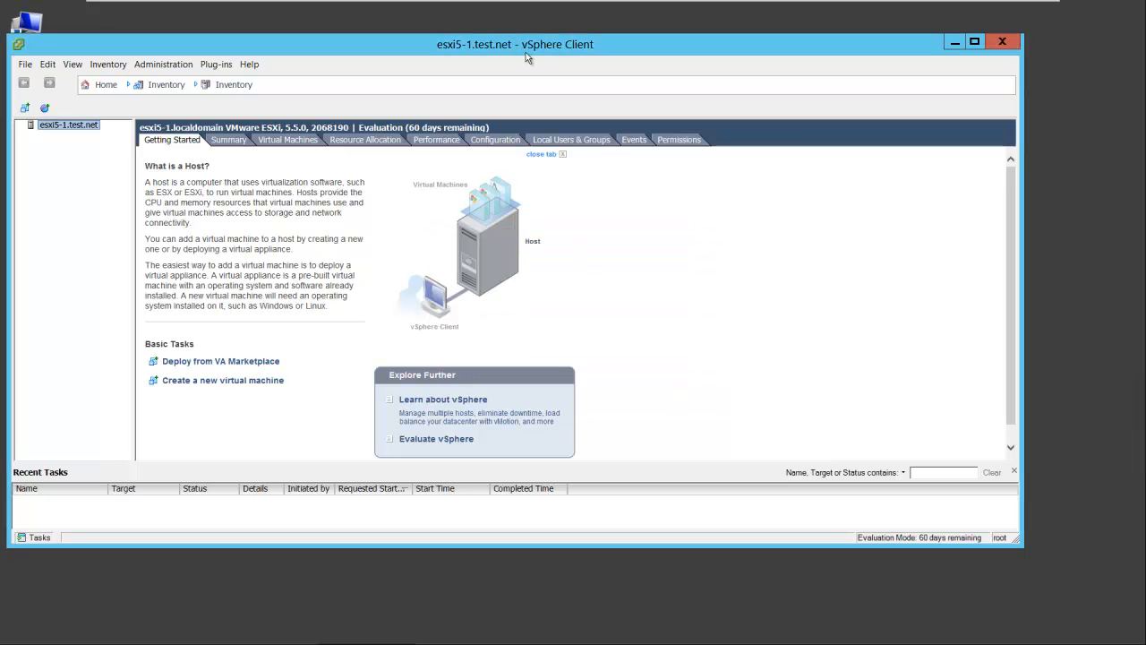
Examine the host's summary, virtual machines, resource allocation, performance and configuration pages in the vSphere Client
{"action": "left_click_drag", "start_coordinate": [531, 44], "coordinate": [585, 71]}
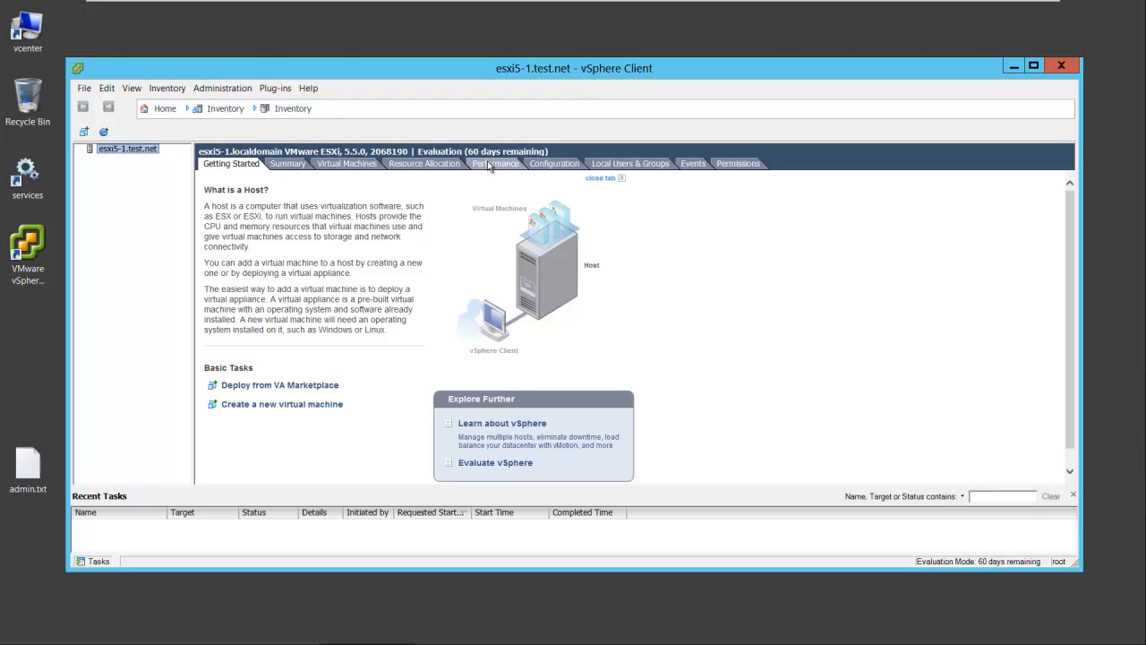
{"action": "left_click", "coordinate": [287, 164]}
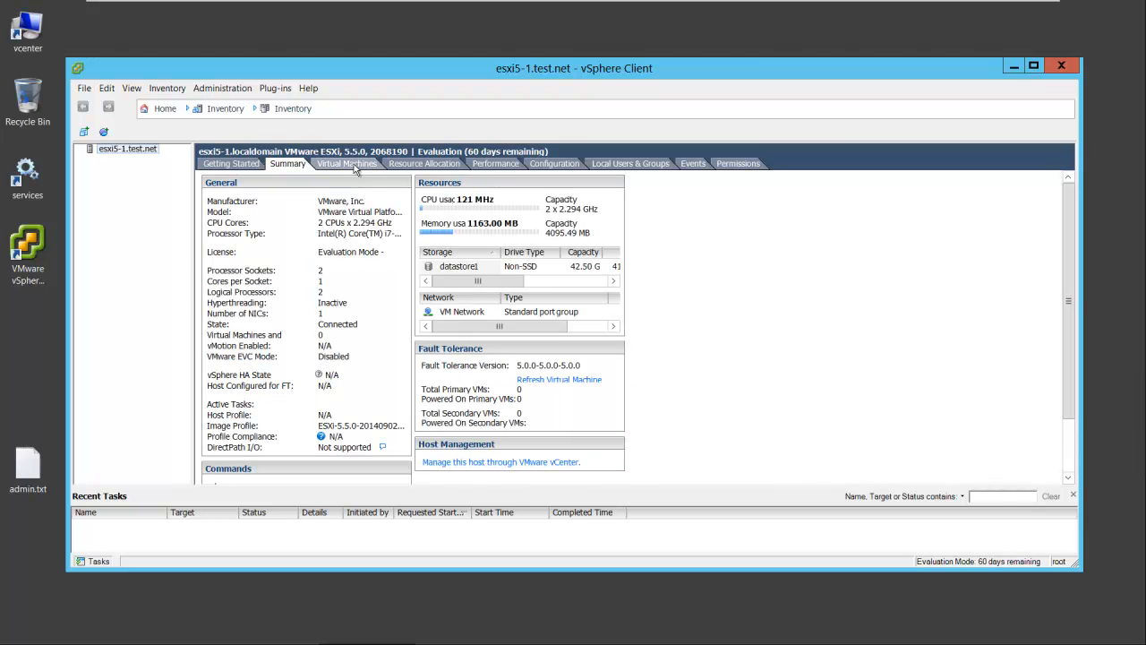
{"action": "left_click", "coordinate": [356, 166]}
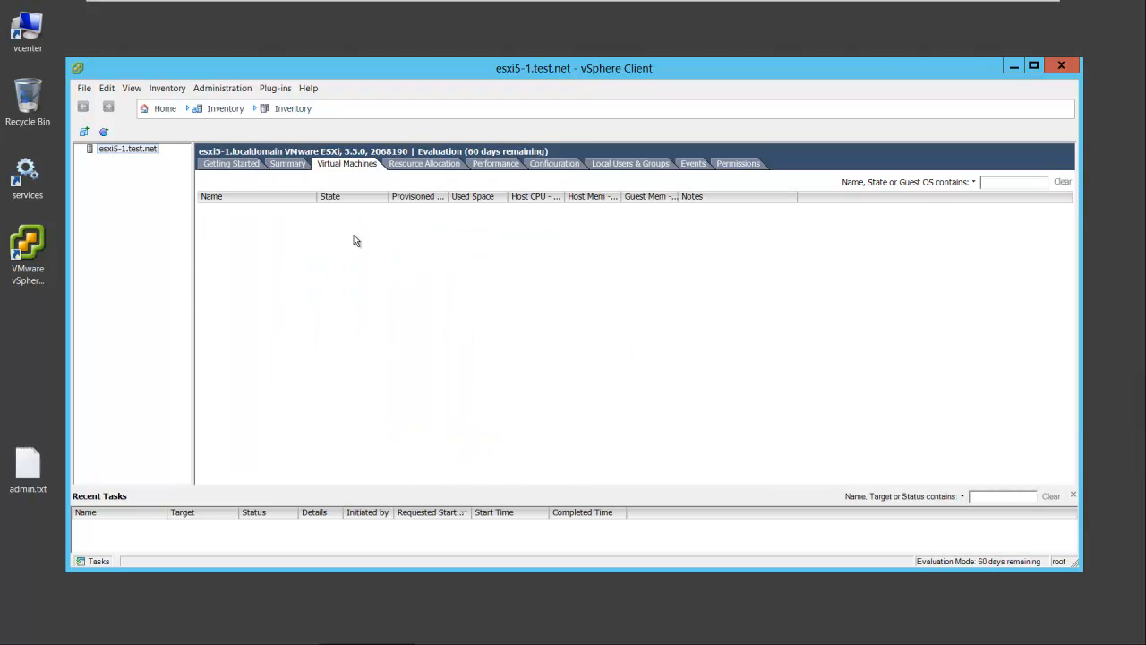
{"action": "left_click", "coordinate": [434, 165]}
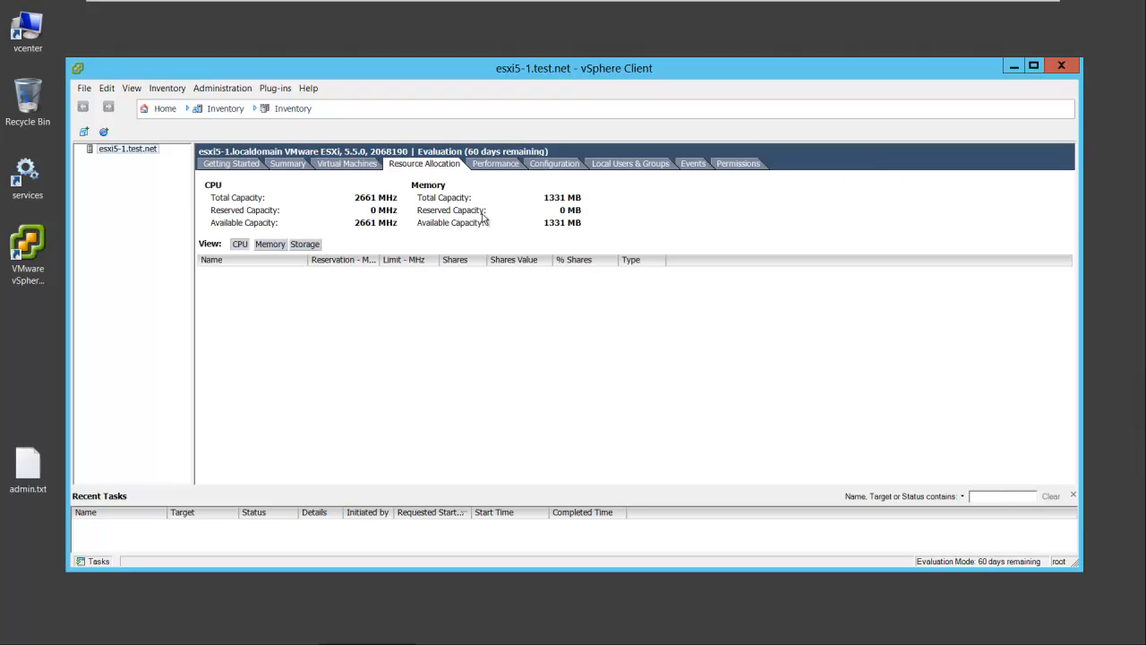
{"action": "left_click", "coordinate": [510, 165]}
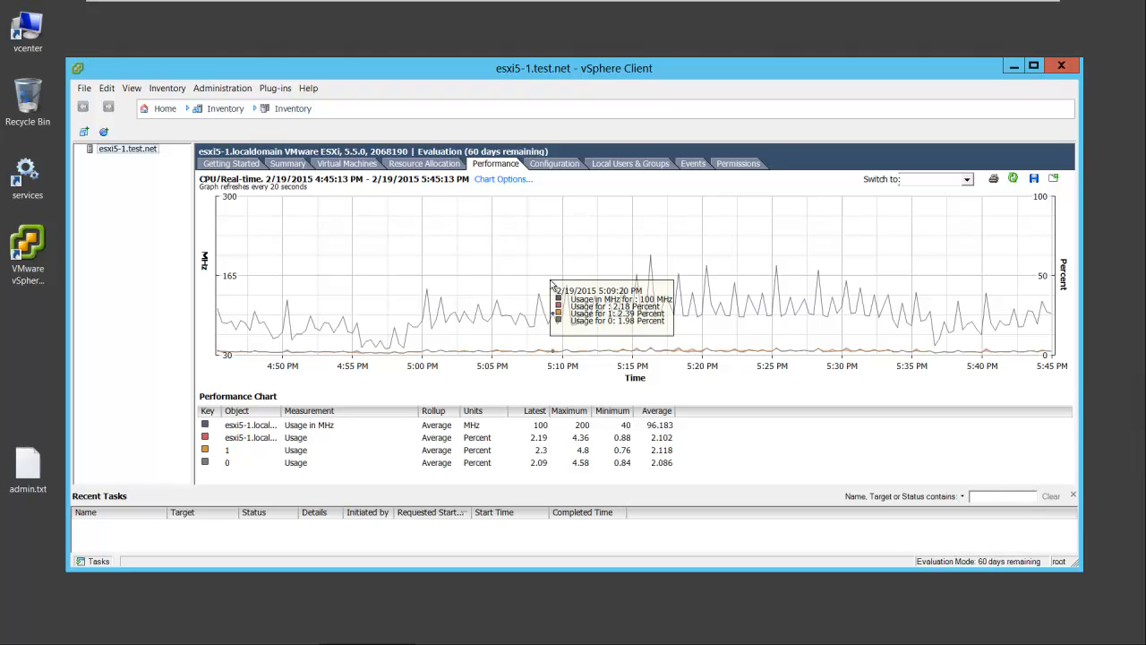
{"action": "left_click", "coordinate": [555, 163]}
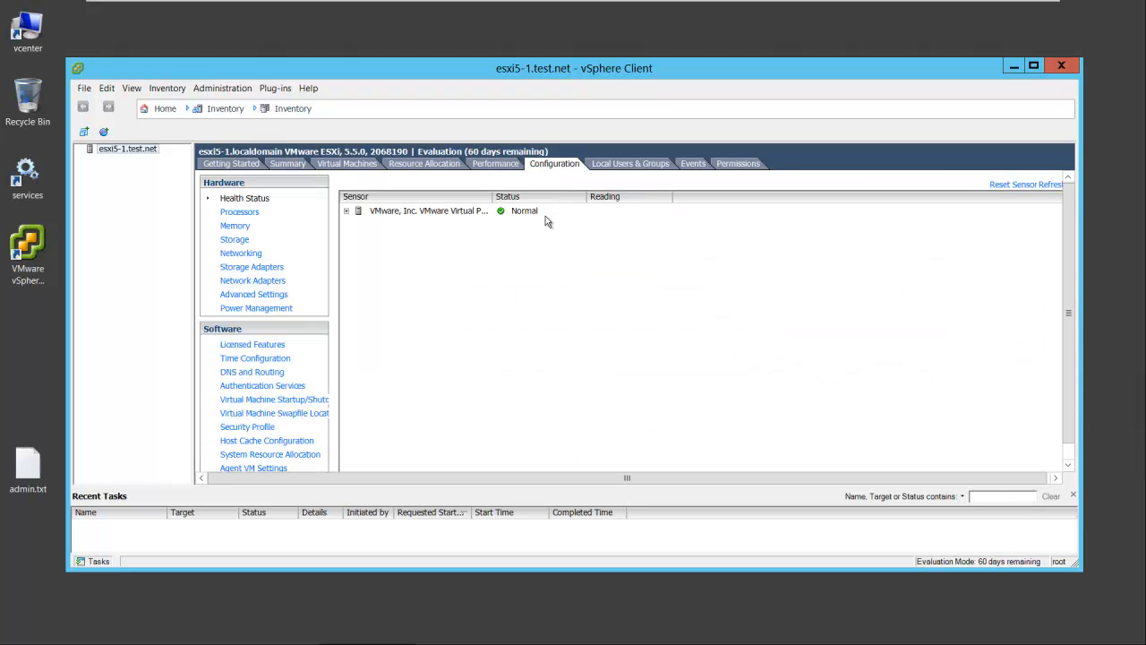
Examine the host's local users and groups, logged events, and the health status of its processors and software components
{"action": "left_click", "coordinate": [631, 163]}
{"action": "left_click", "coordinate": [694, 165]}
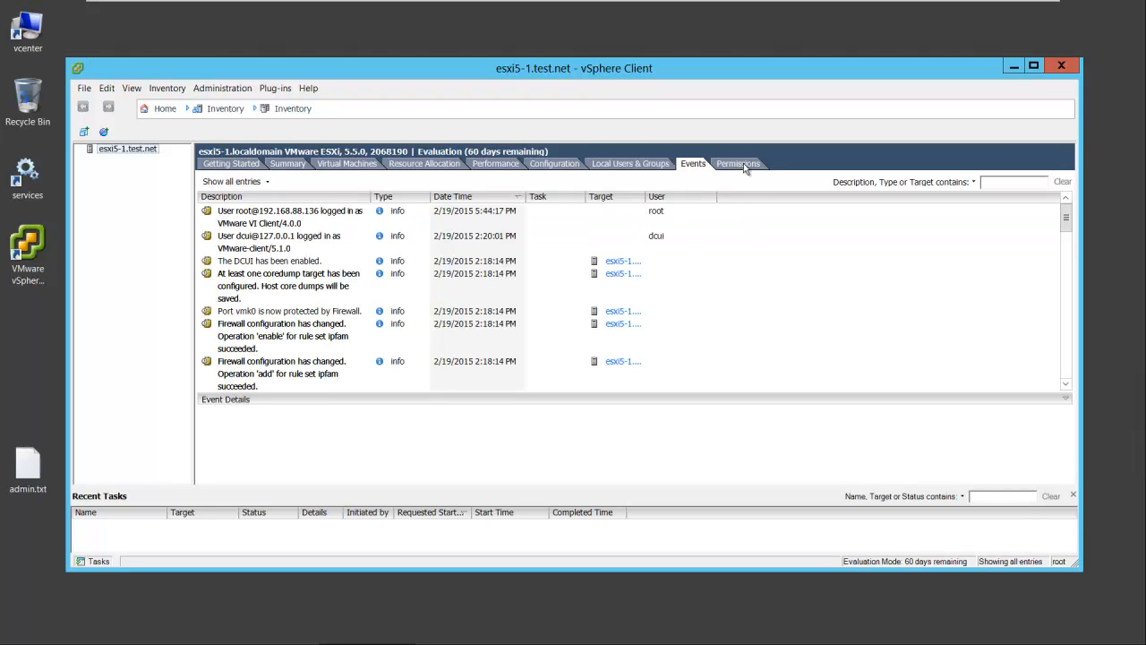
{"action": "left_click", "coordinate": [552, 165]}
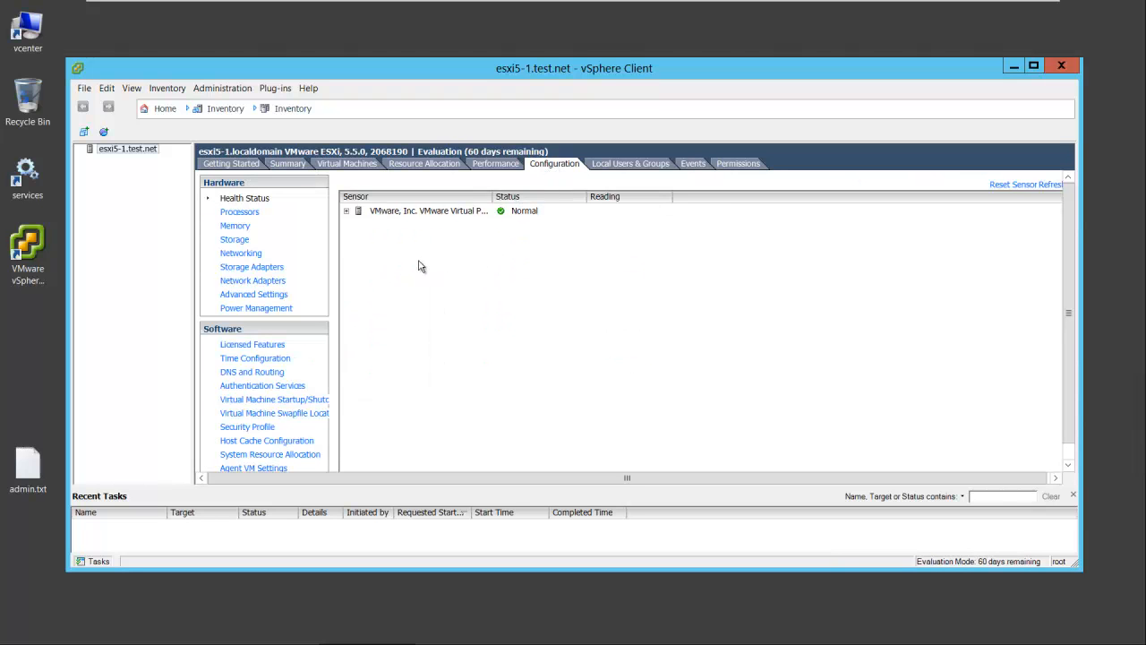
{"action": "left_click", "coordinate": [346, 210]}
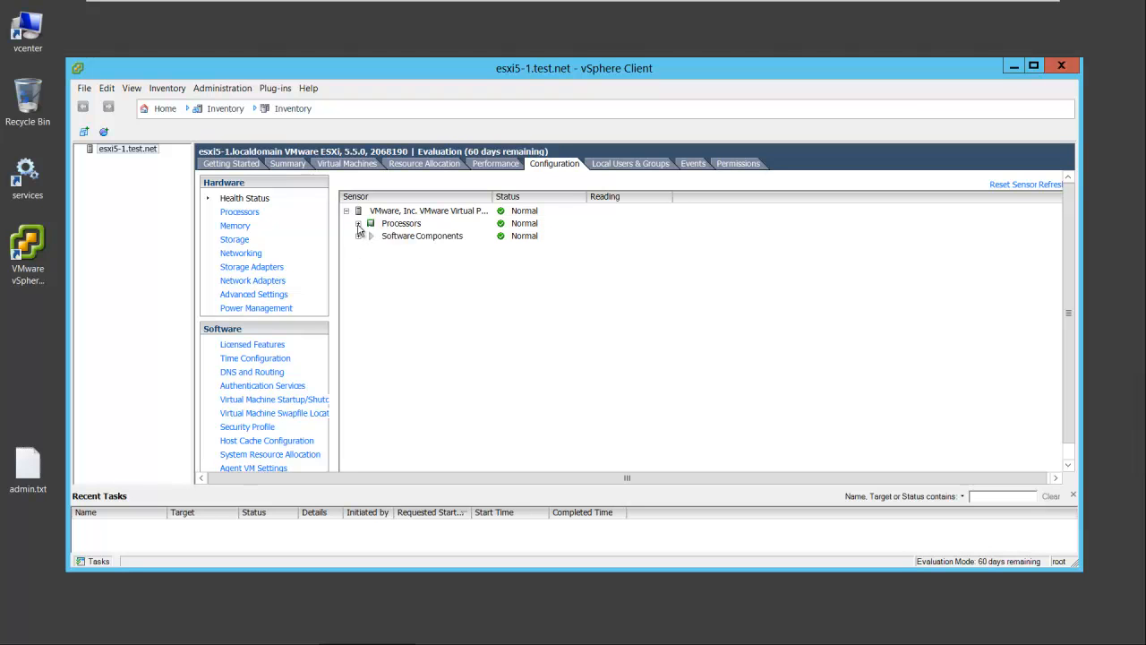
{"action": "left_click", "coordinate": [358, 225]}
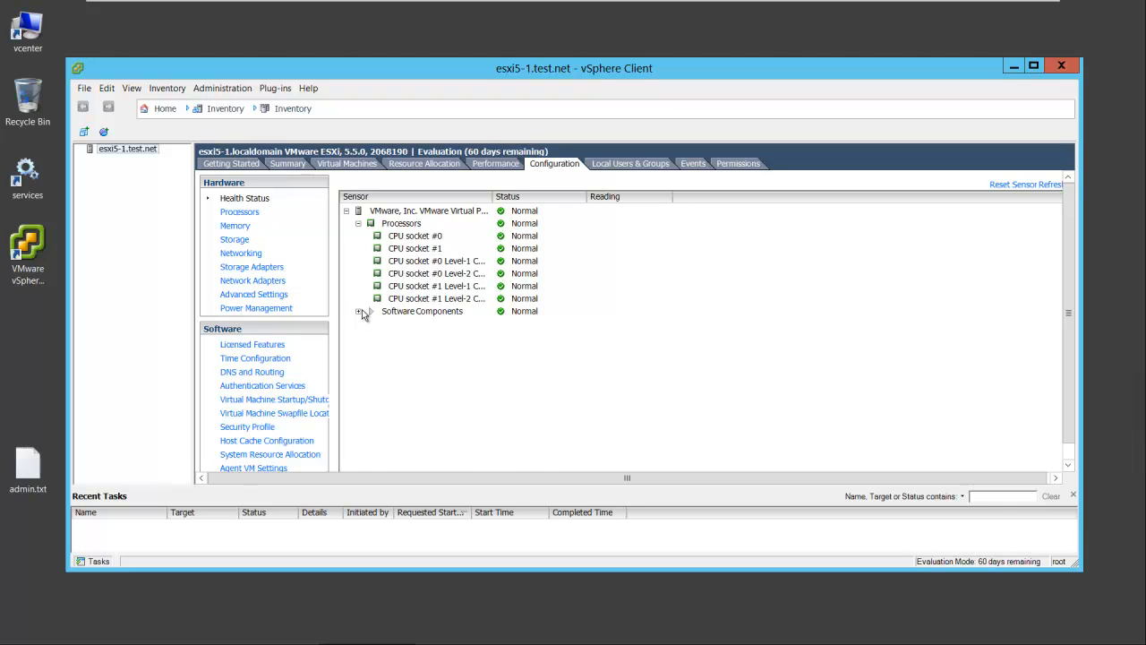
{"action": "left_click", "coordinate": [359, 311]}
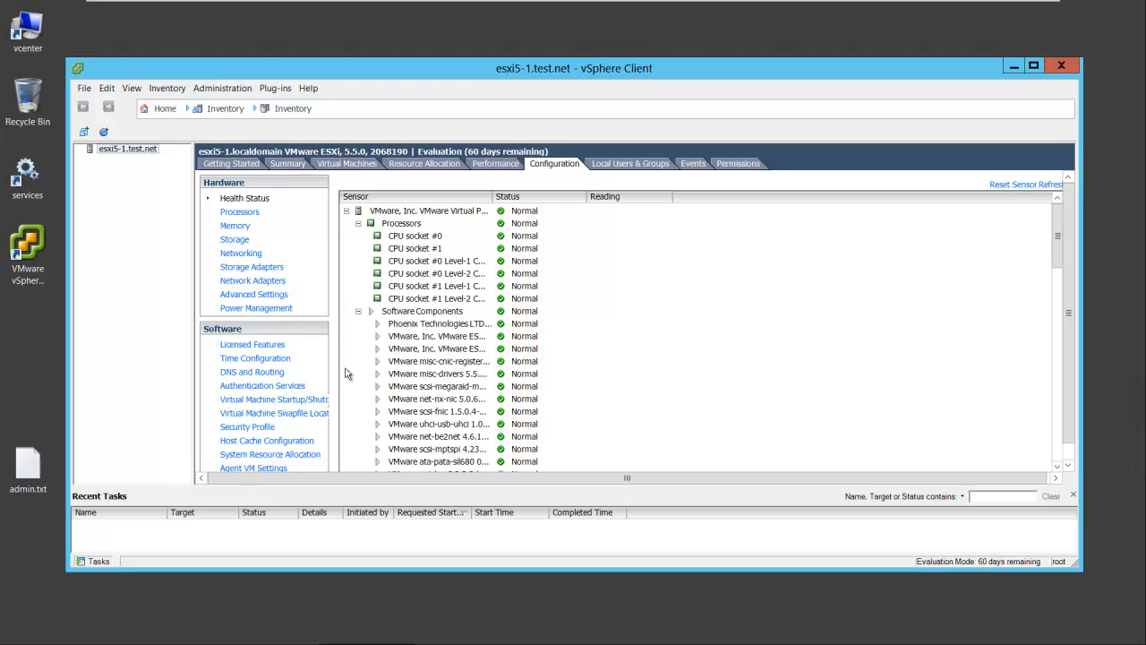
Examine the host's hardware configuration: processors, memory, storage, networking, storage and network adapters, advanced settings and power management
{"action": "left_click", "coordinate": [239, 212]}
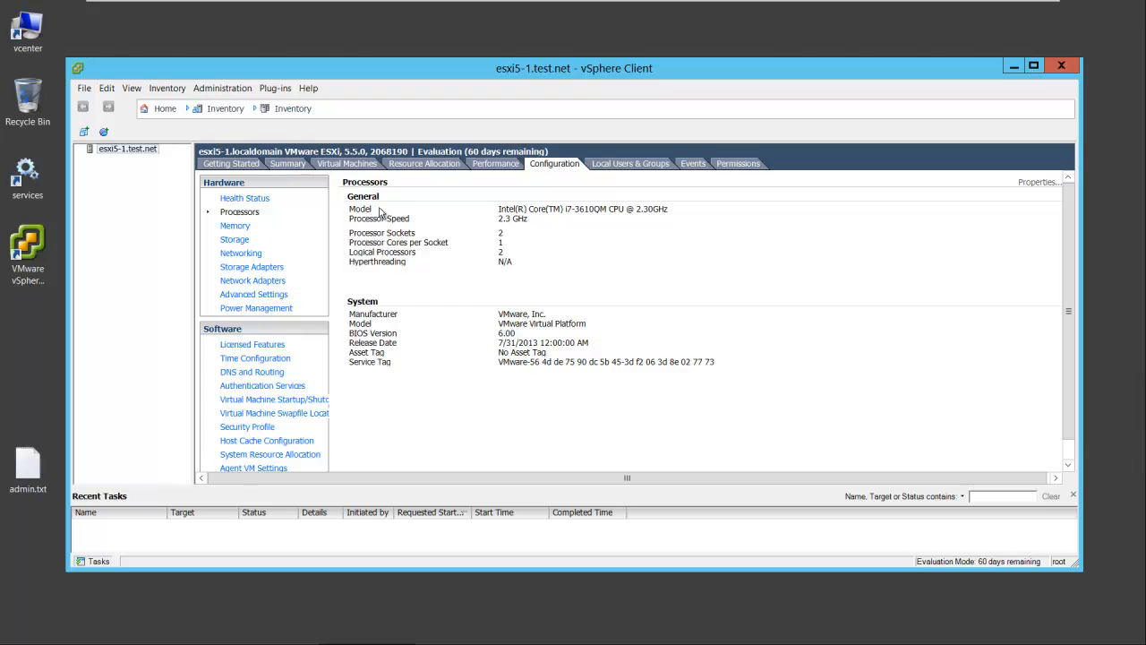
{"action": "left_click", "coordinate": [236, 226]}
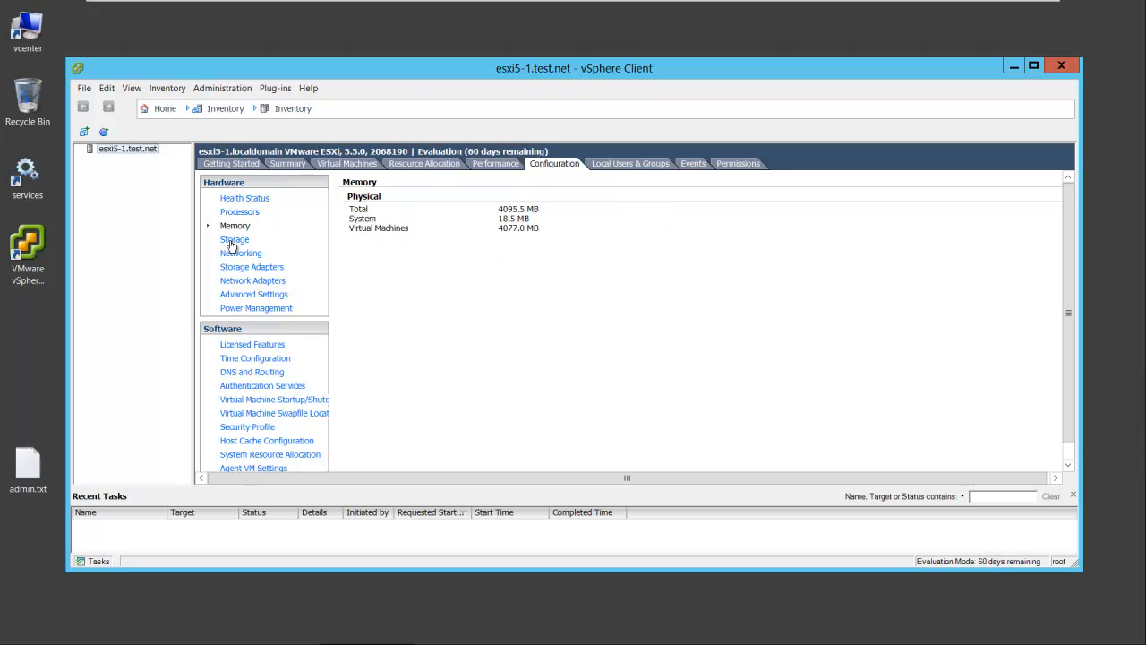
{"action": "left_click", "coordinate": [232, 240]}
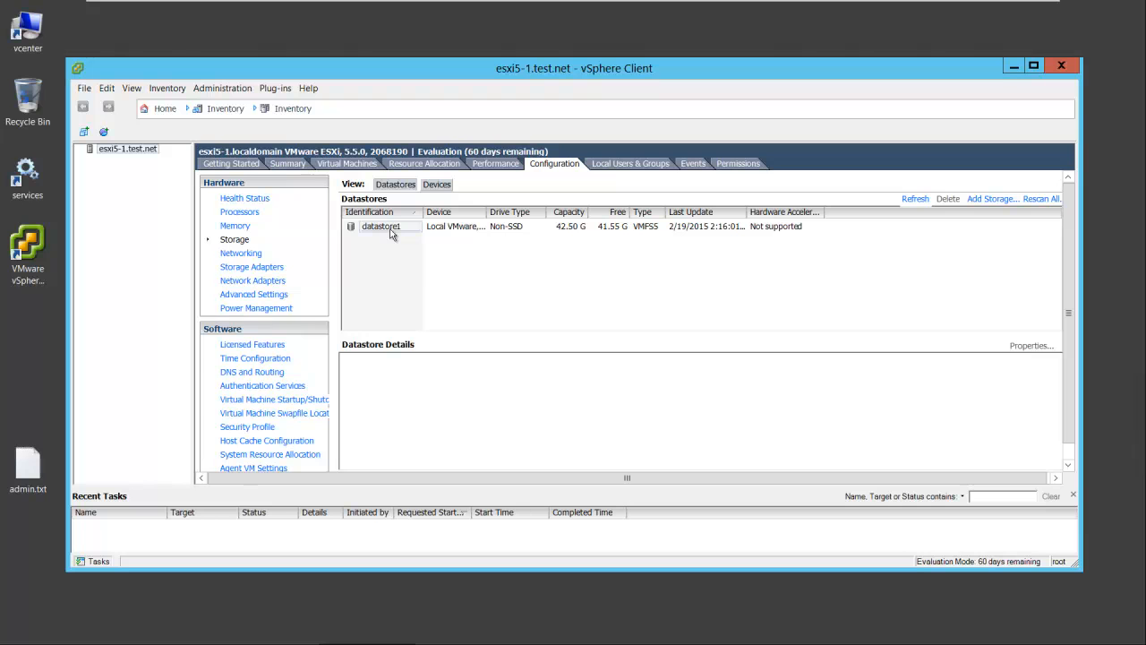
{"action": "left_click_drag", "start_coordinate": [486, 210], "coordinate": [533, 208]}
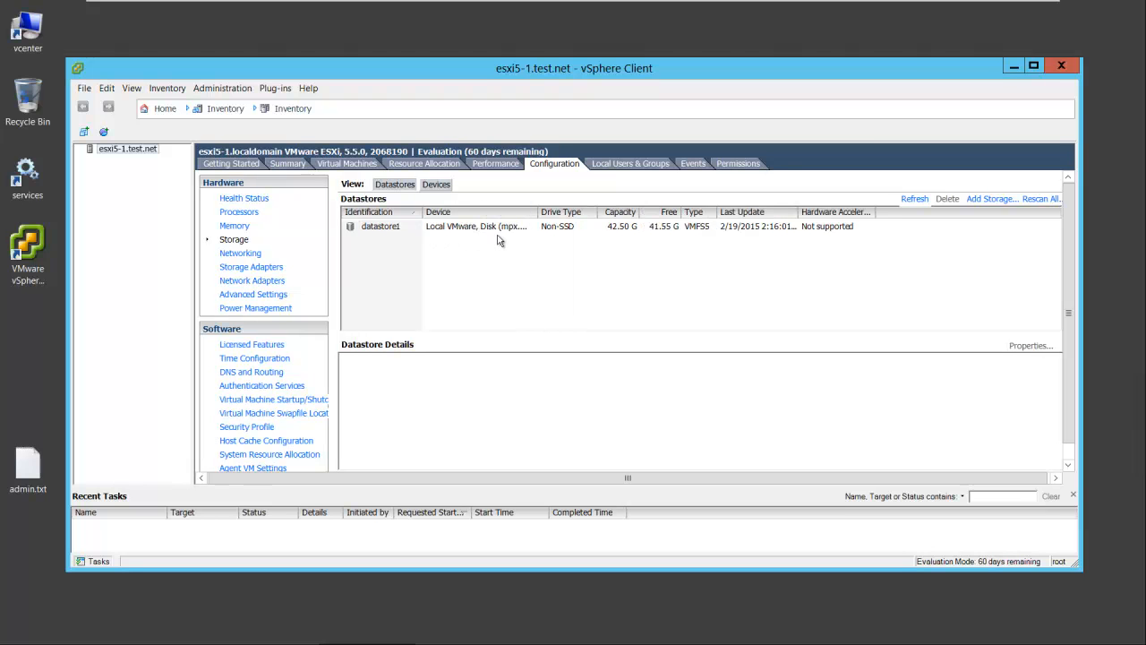
{"action": "left_click", "coordinate": [241, 253]}
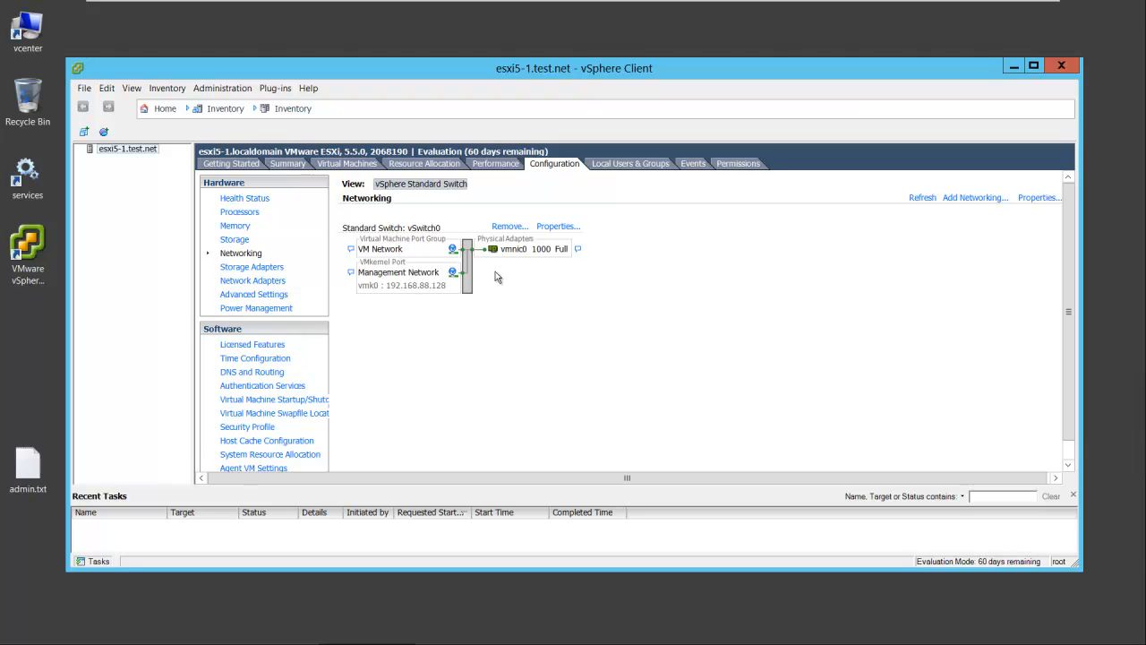
{"action": "left_click", "coordinate": [257, 267]}
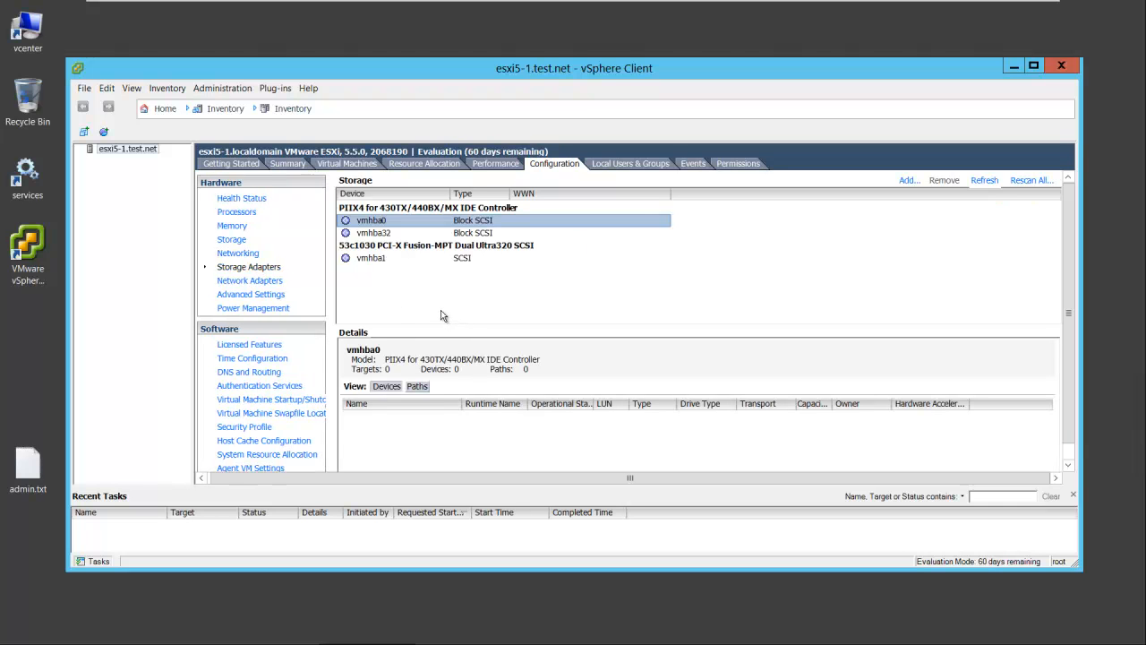
{"action": "left_click", "coordinate": [247, 281]}
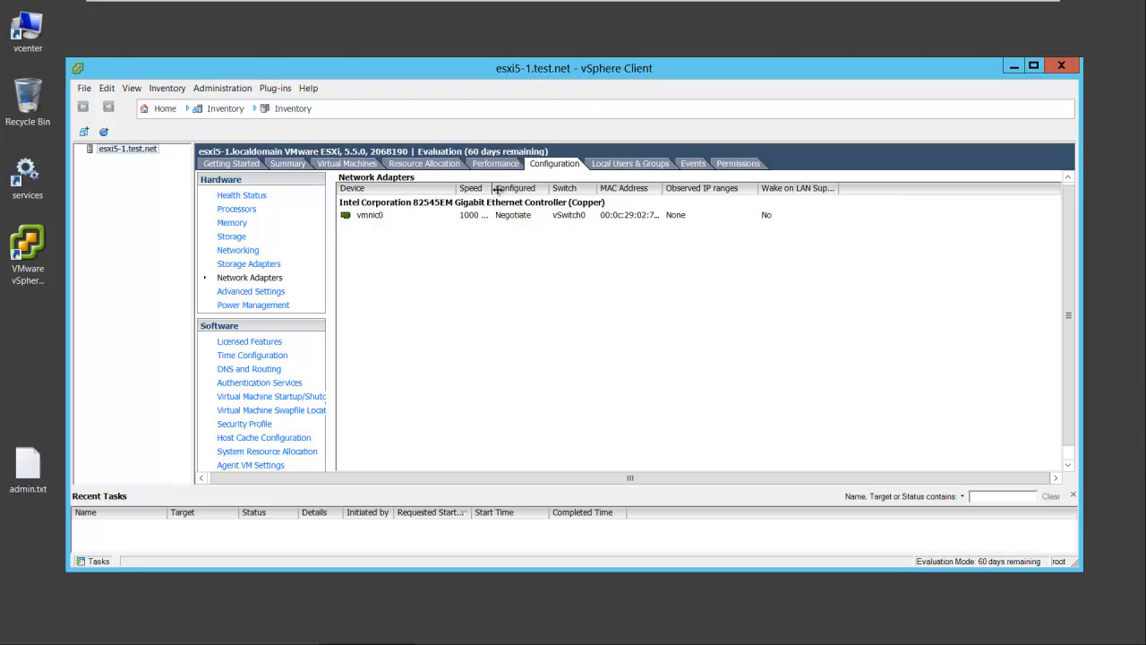
{"action": "left_click_drag", "start_coordinate": [493, 188], "coordinate": [533, 188]}
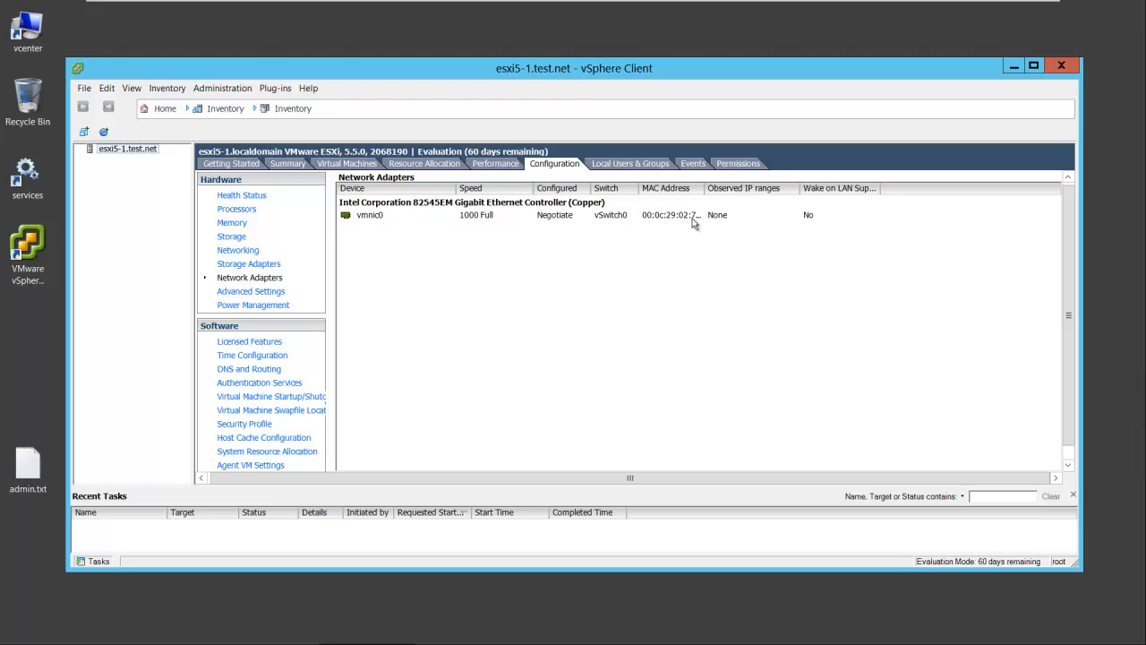
{"action": "left_click", "coordinate": [253, 291]}
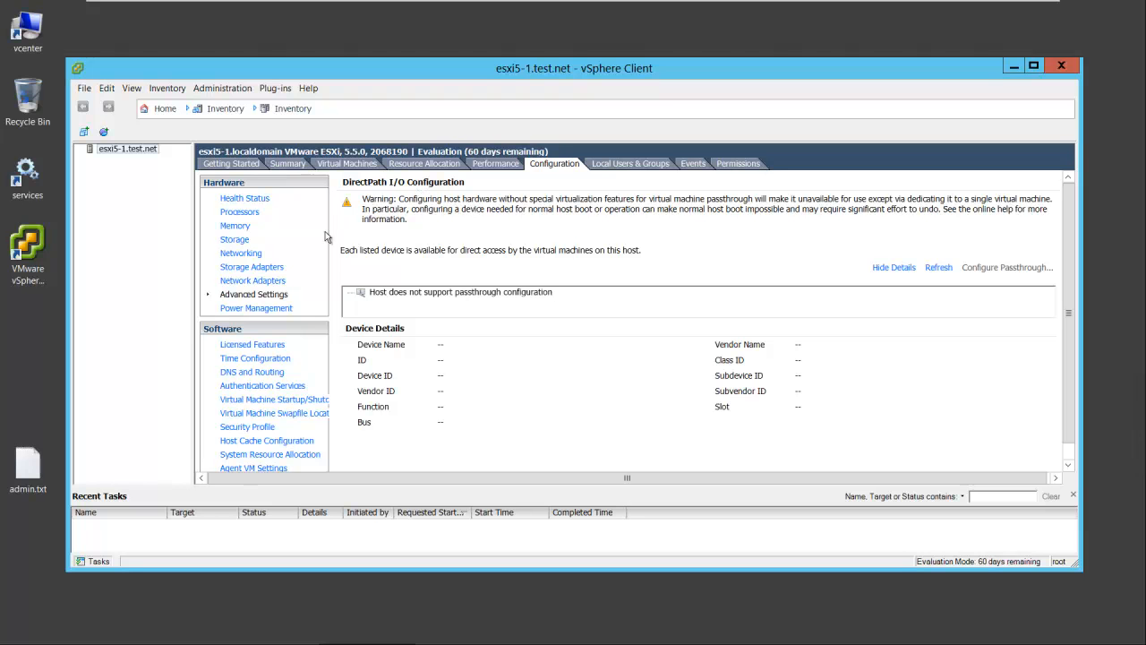
{"action": "left_click", "coordinate": [267, 309]}
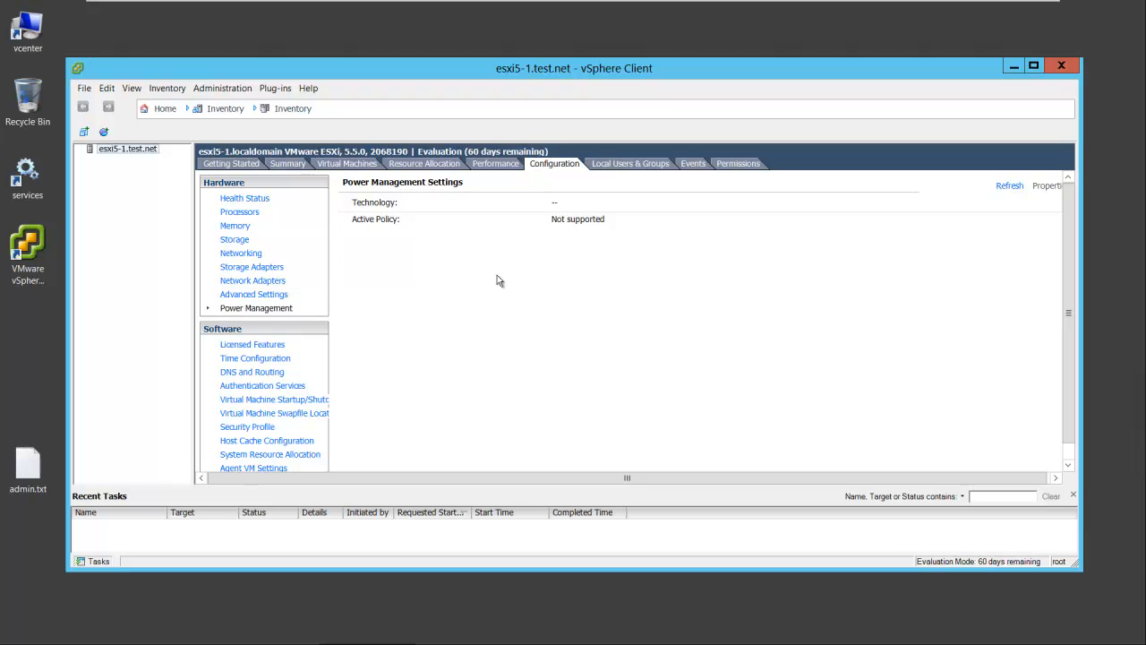
Examine the host's licensed features, time configuration, and DNS and routing settings, including the DNS configuration properties, without changing them
{"action": "left_click", "coordinate": [267, 345]}
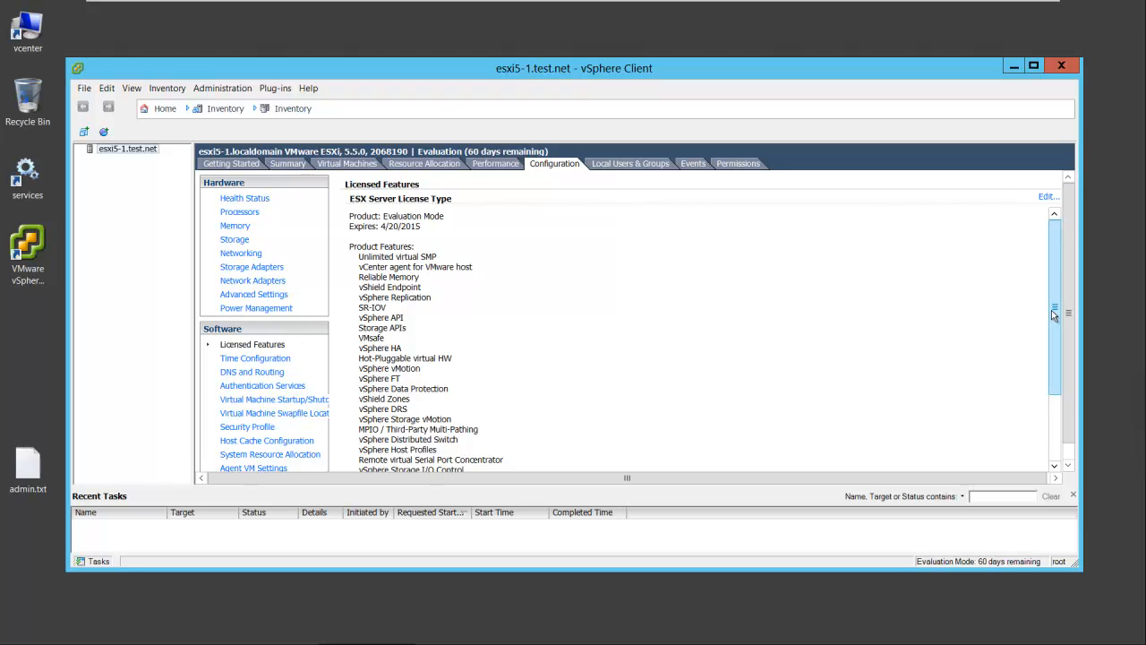
{"action": "left_click_drag", "start_coordinate": [1053, 338], "coordinate": [1054, 404]}
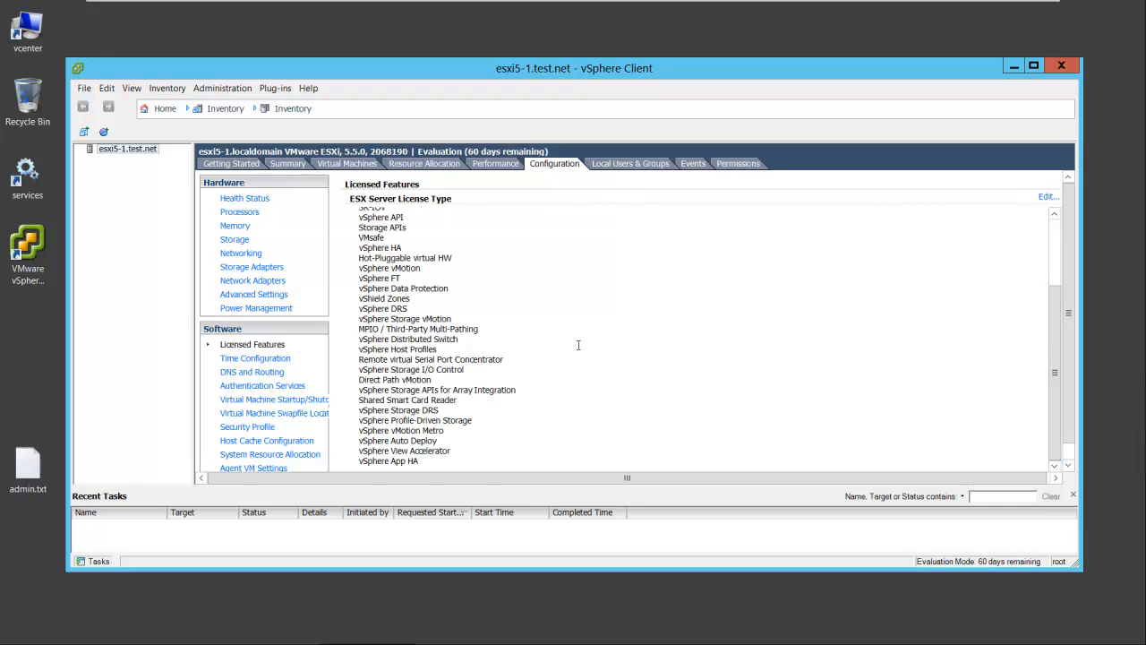
{"action": "left_click", "coordinate": [258, 359]}
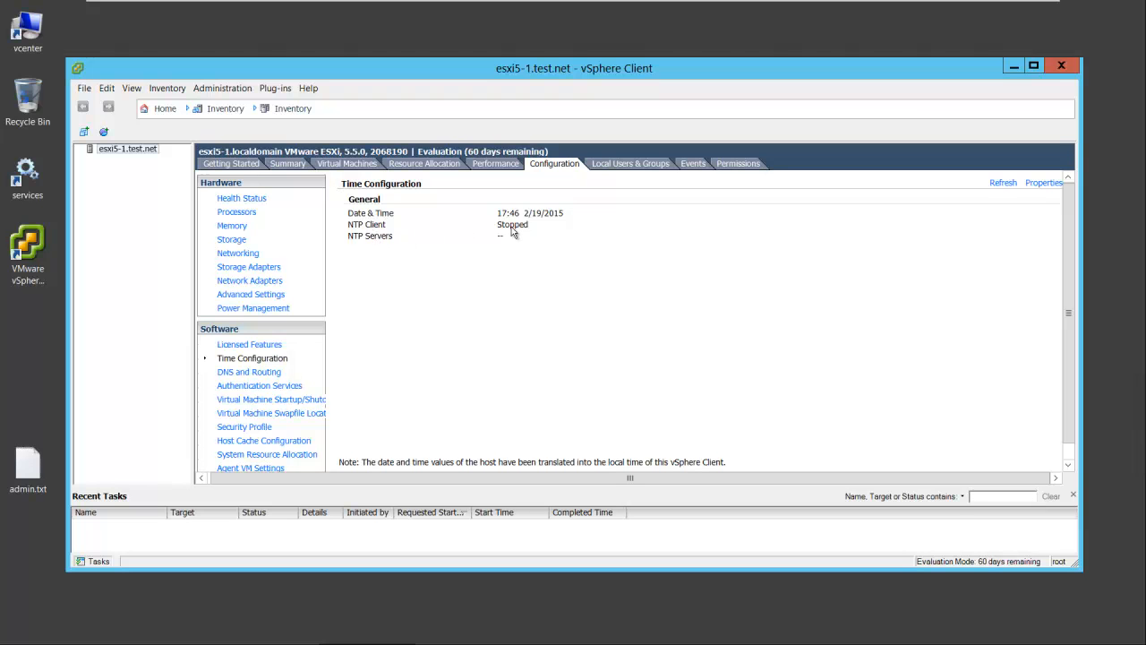
{"action": "left_click", "coordinate": [244, 371]}
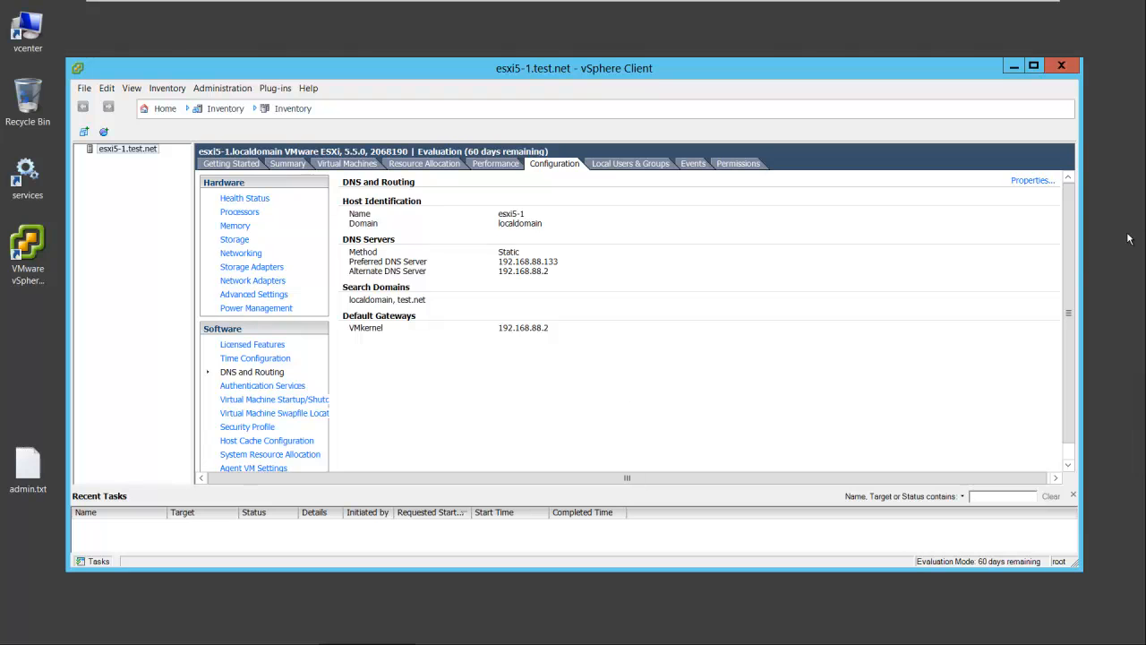
{"action": "left_click", "coordinate": [1032, 180]}
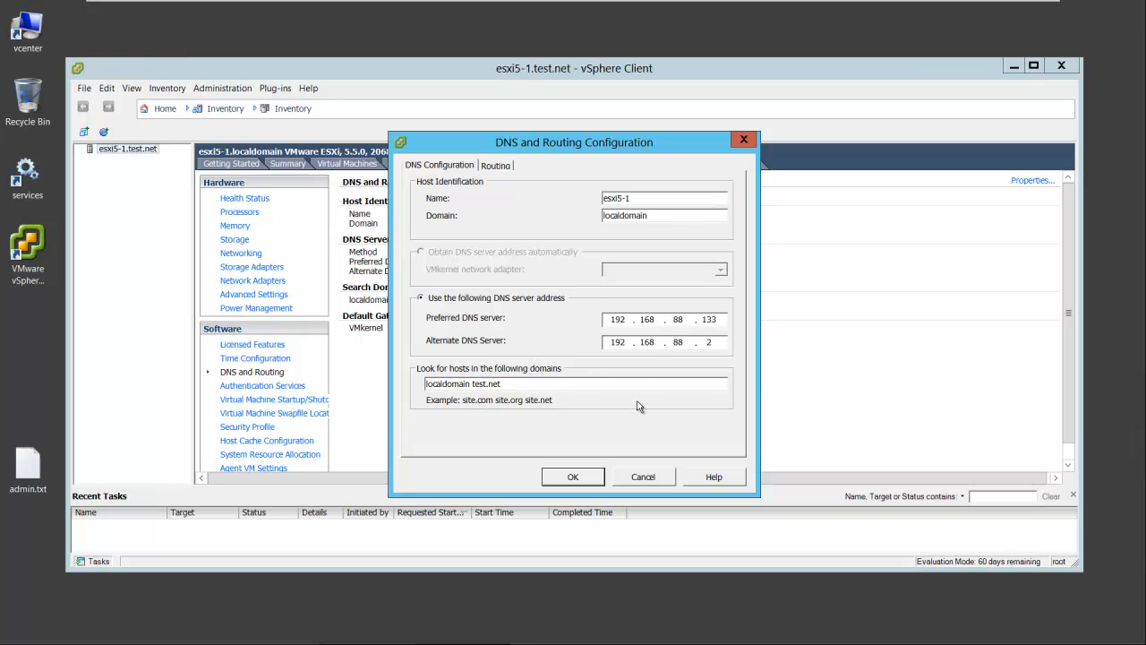
{"action": "left_click", "coordinate": [639, 477]}
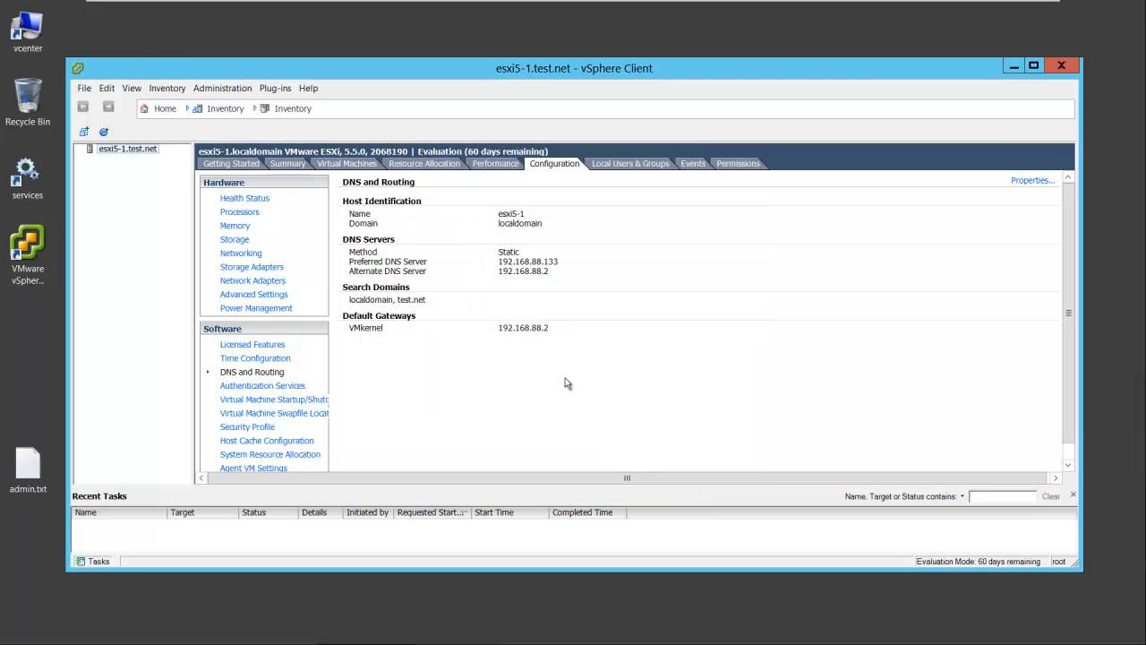
In the host's authentication services properties, set the directory service type to Active Directory and the domain to test.net
{"action": "left_click", "coordinate": [264, 385]}
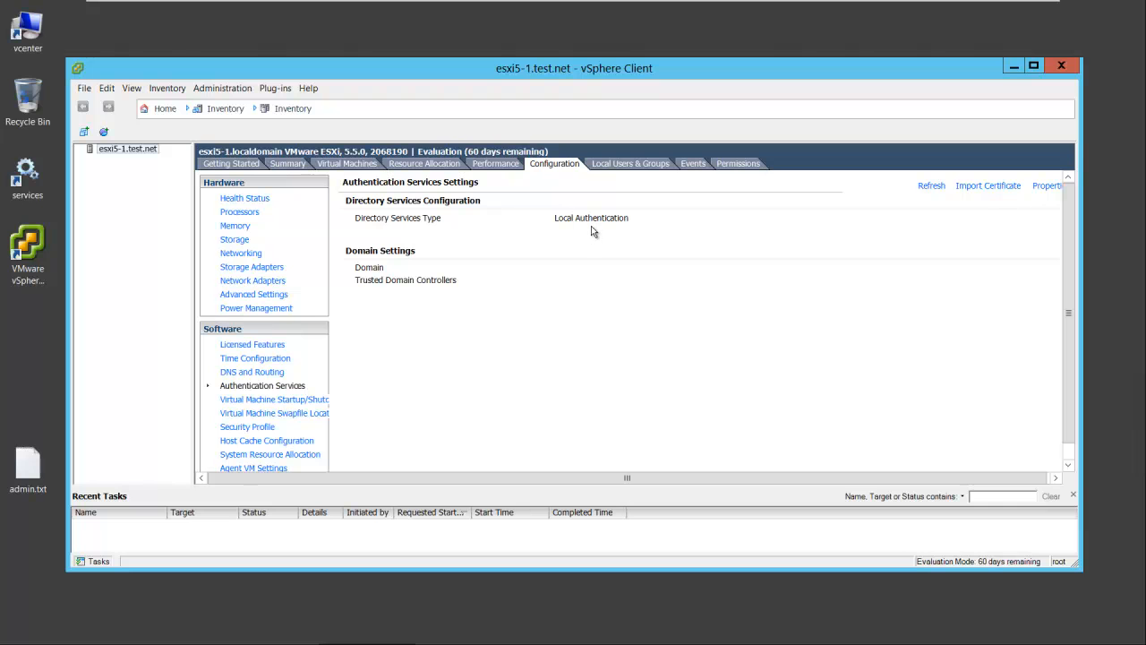
{"action": "left_click", "coordinate": [1044, 186]}
{"action": "left_click_drag", "start_coordinate": [309, 67], "coordinate": [690, 157]}
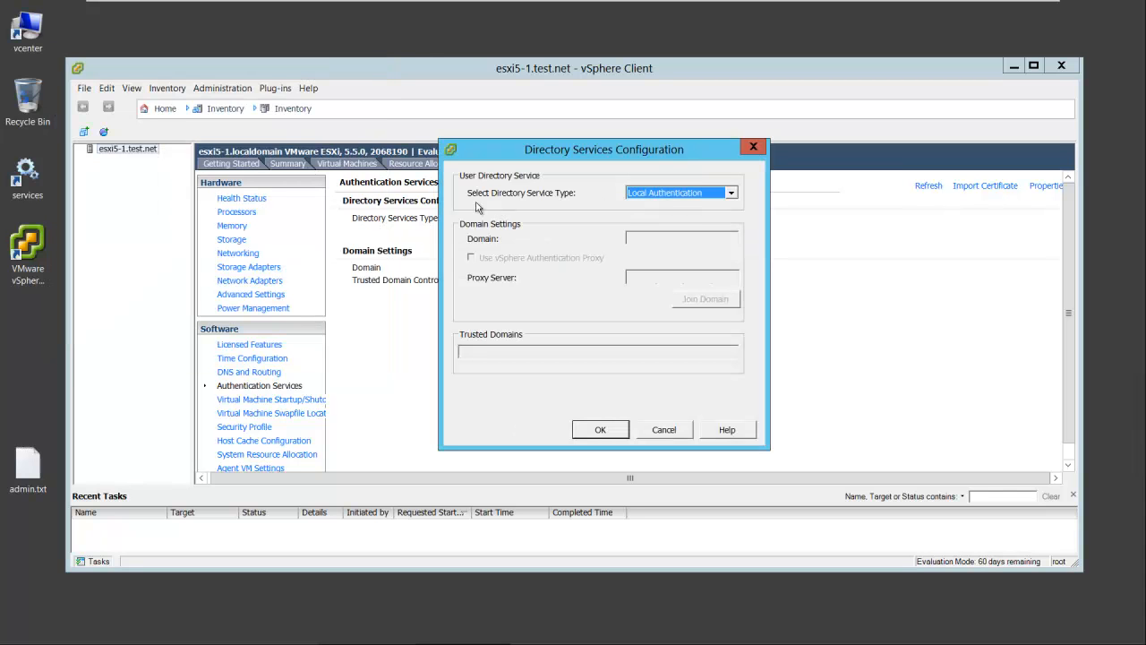
{"action": "left_click", "coordinate": [731, 193]}
{"action": "left_click", "coordinate": [667, 216]}
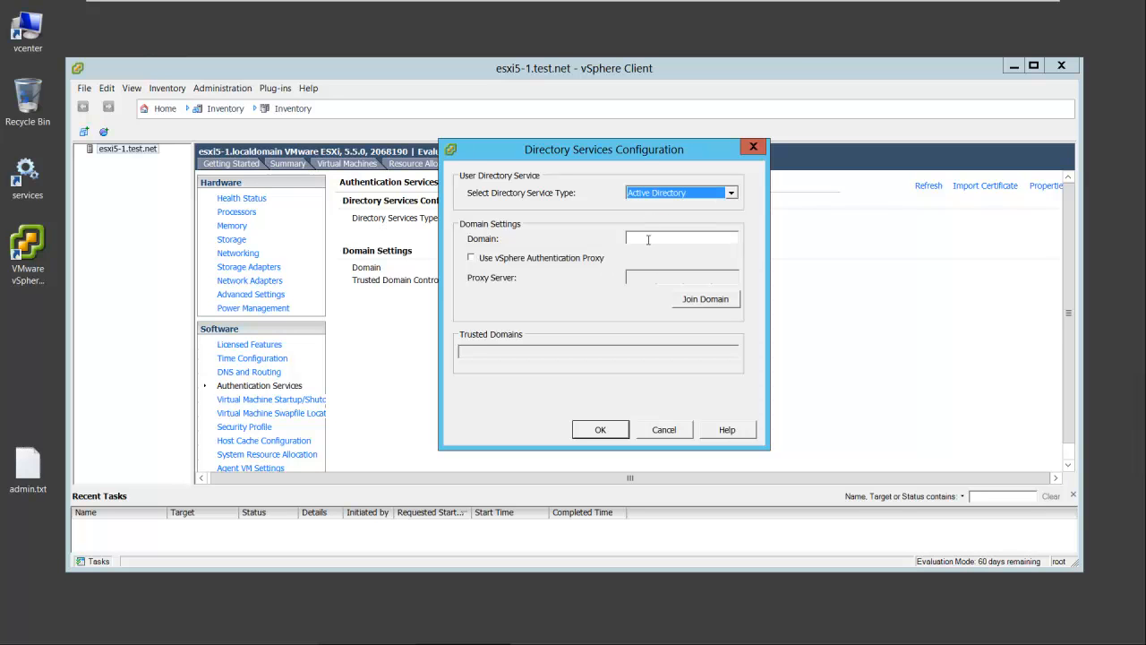
{"action": "left_click", "coordinate": [646, 240]}
{"action": "type", "text": "test.net"}
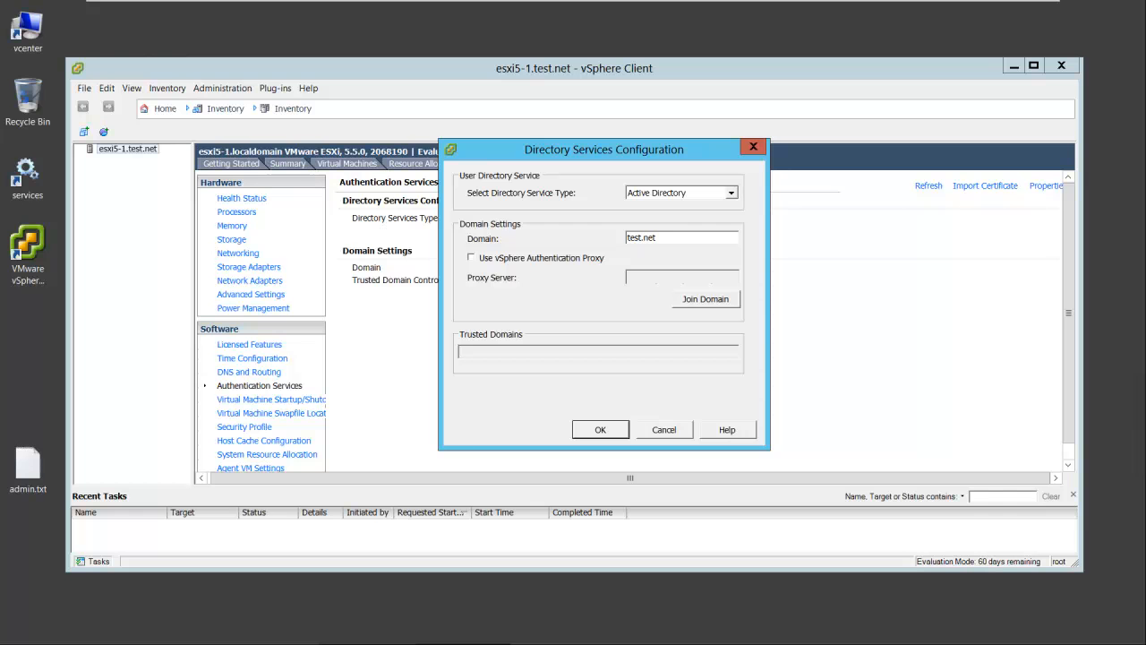
Join the host to the domain with the administrator account, entering its password, and accept the directory services configuration
{"action": "left_click", "coordinate": [704, 300]}
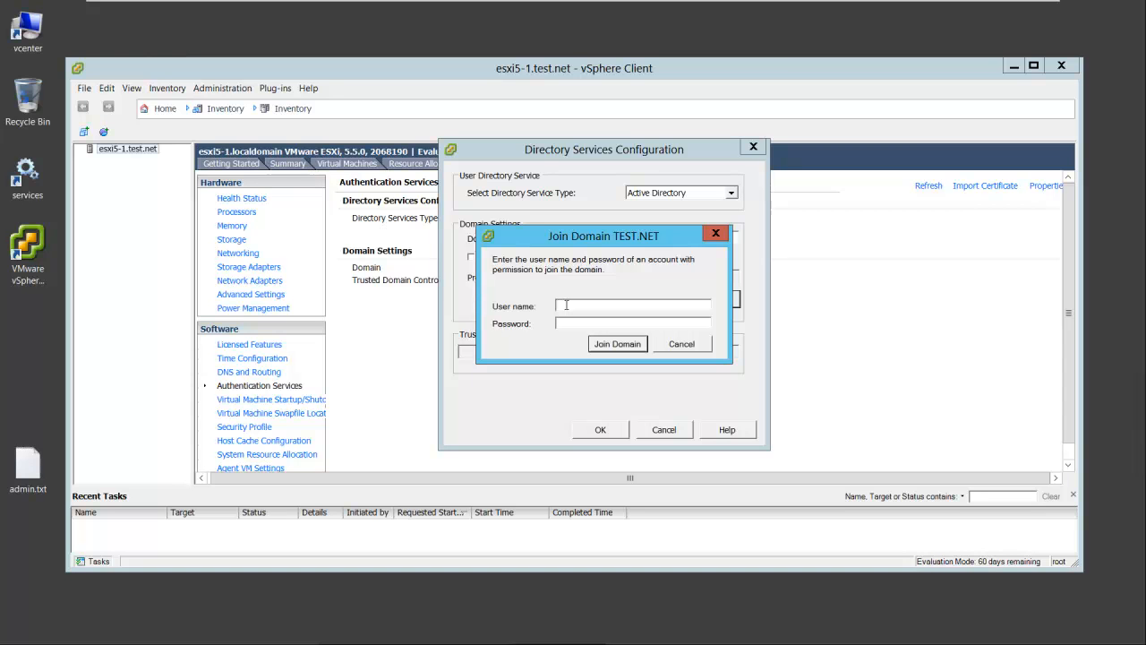
{"action": "type", "text": "administrator"}
{"action": "left_click", "coordinate": [582, 324]}
{"action": "type", "text": "********"}
{"action": "left_click", "coordinate": [612, 344]}
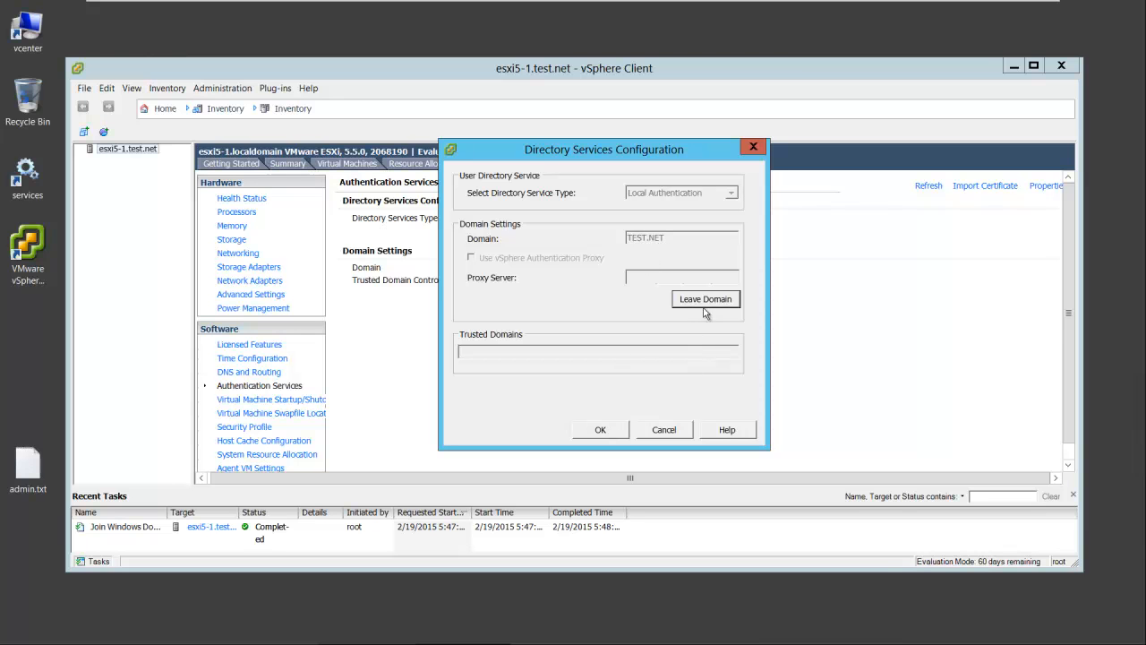
{"action": "left_click", "coordinate": [600, 431]}
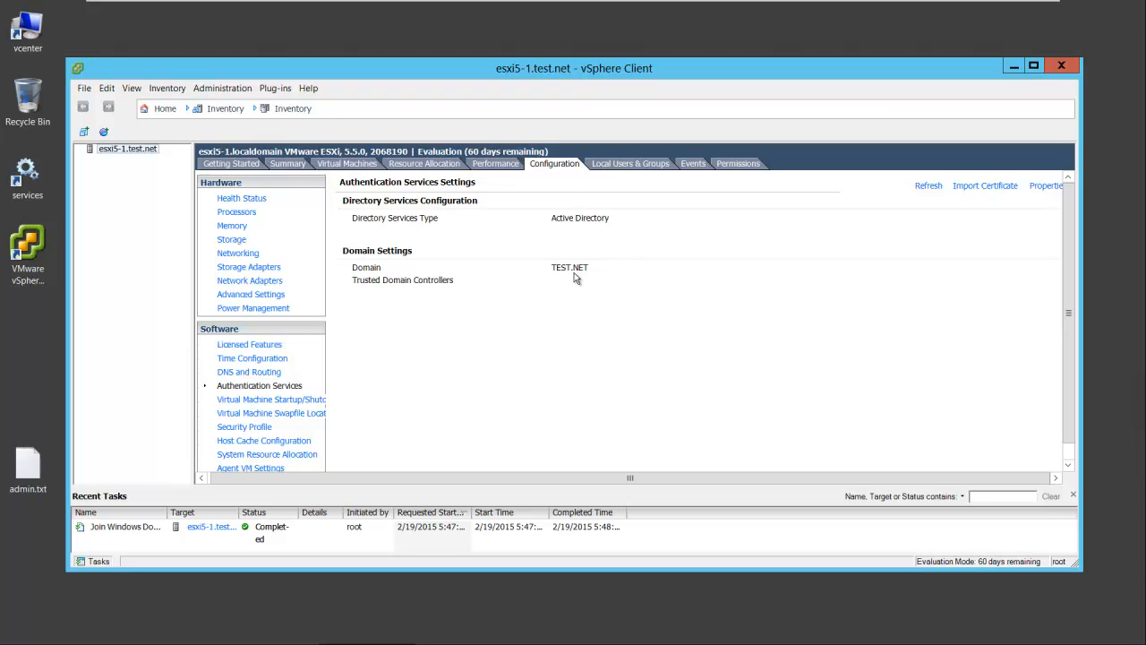
Switch to the dc-dns virtual machine and open Active Directory Users and Computers at the Computers container of test.net
{"action": "mouse_move", "coordinate": [416, 8]}
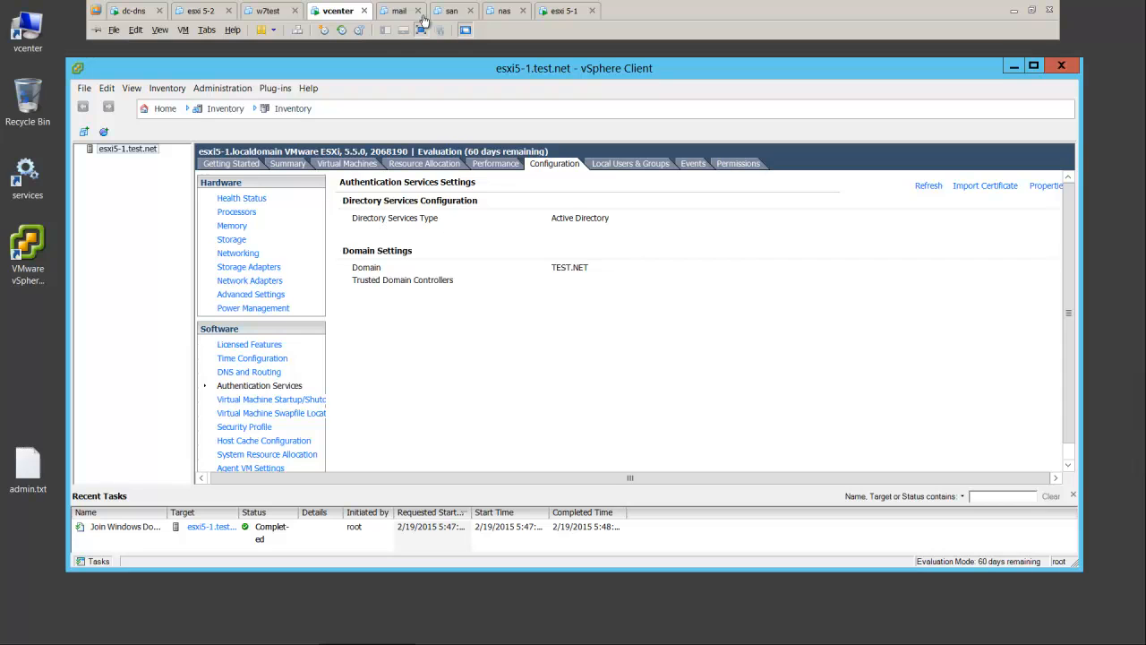
{"action": "left_click", "coordinate": [151, 12]}
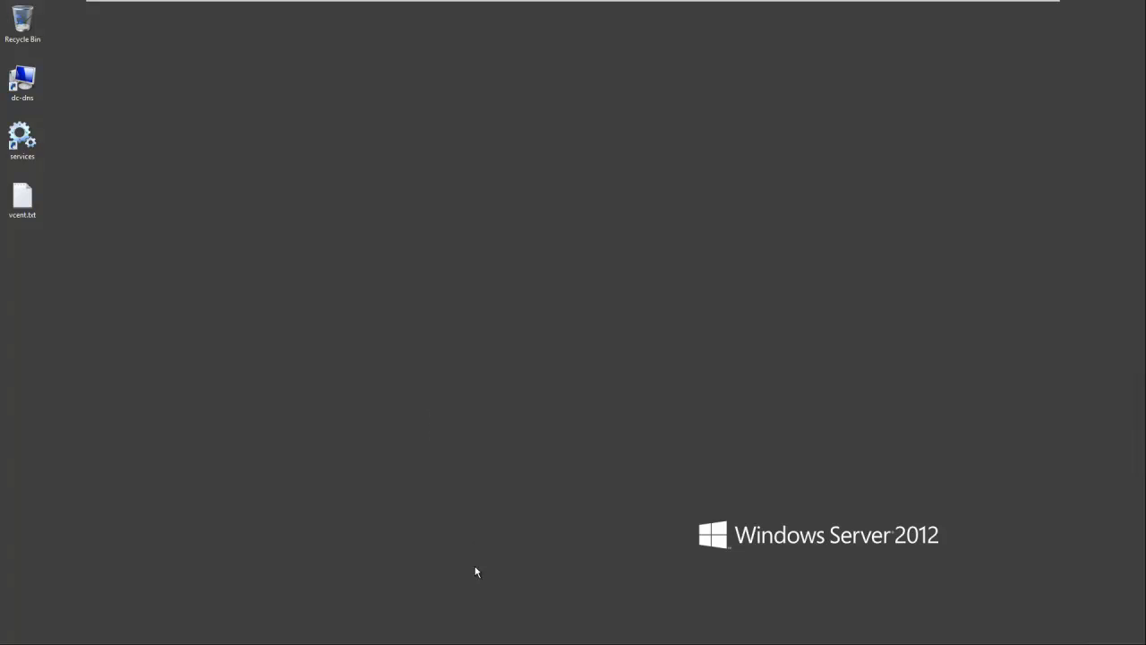
{"action": "mouse_move", "coordinate": [485, 639]}
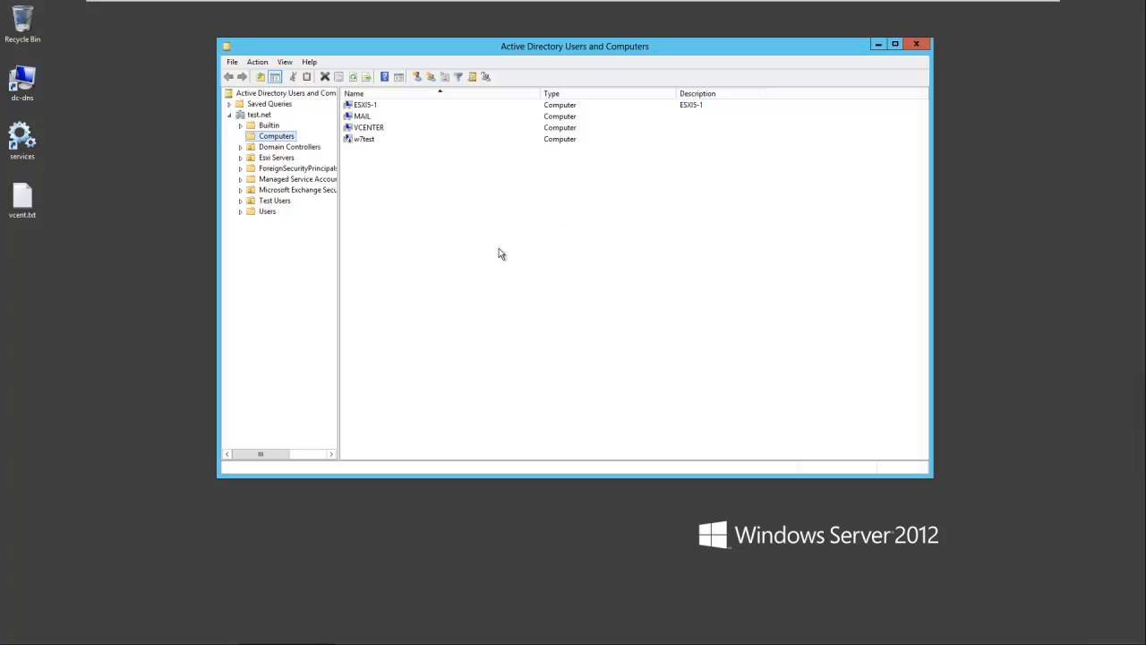
Move the ESXI5-1 computer from Computers to Esxi Servers, confirm the move, and show the contents of Esxi Servers
{"action": "left_click", "coordinate": [367, 107]}
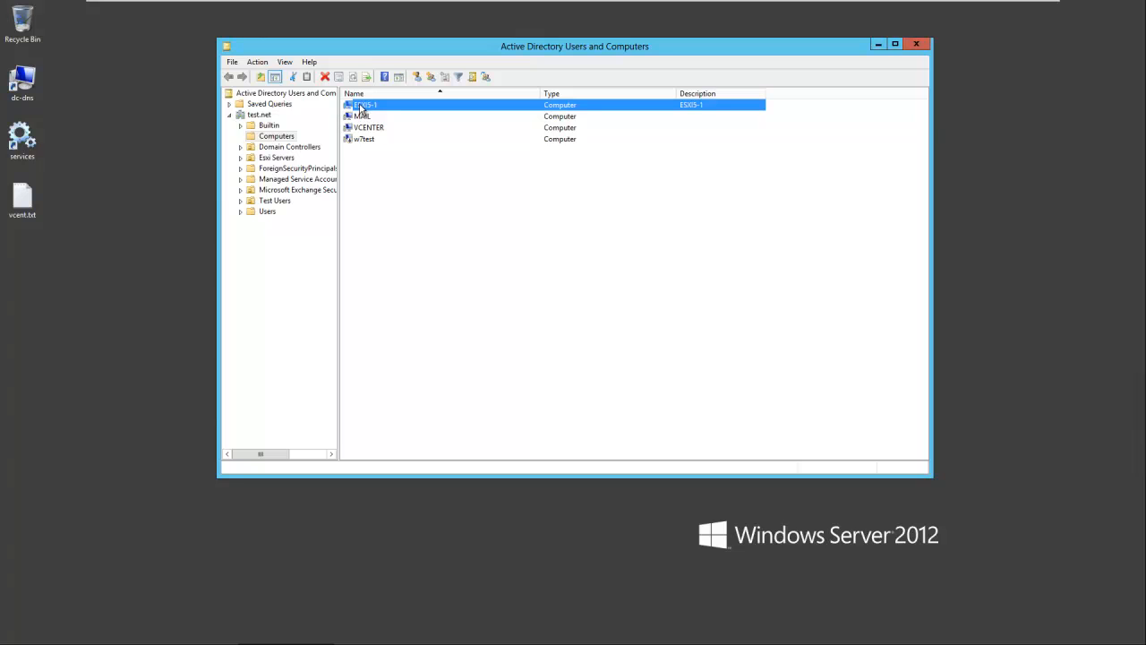
{"action": "left_click_drag", "start_coordinate": [287, 159], "coordinate": [286, 159]}
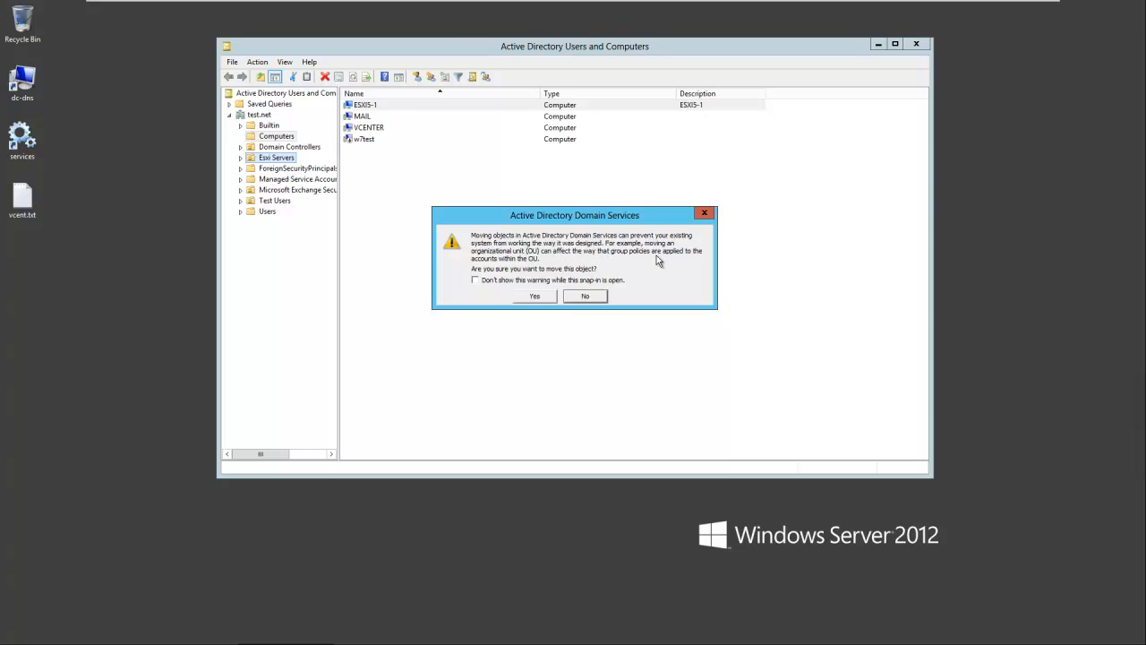
{"action": "left_click", "coordinate": [533, 297]}
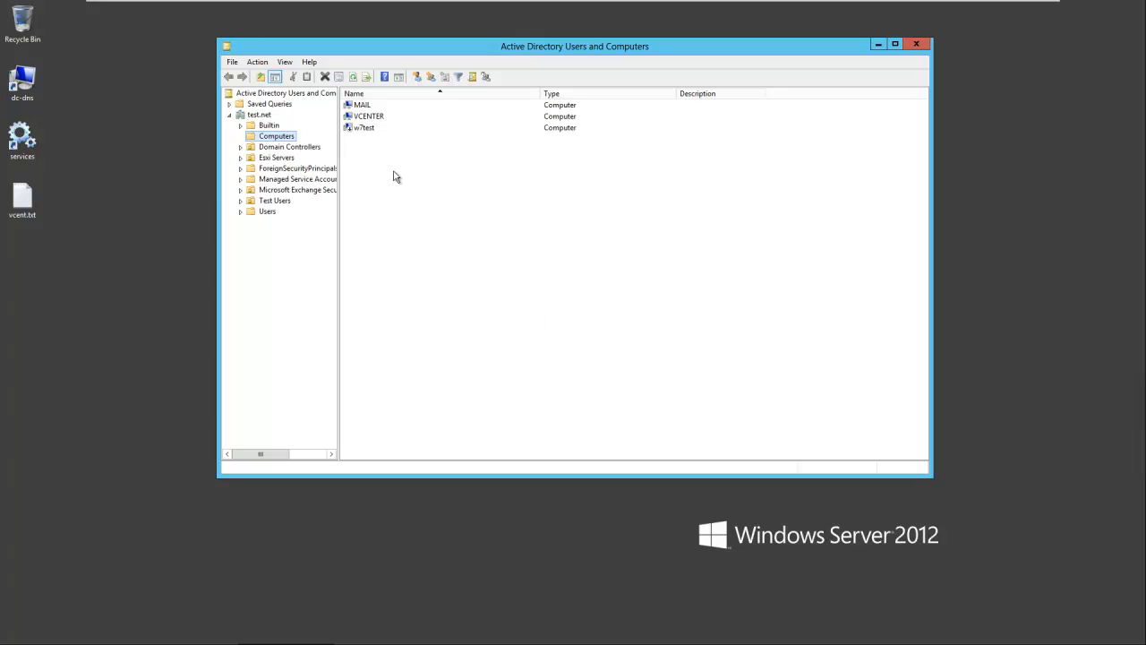
{"action": "left_click", "coordinate": [279, 157]}
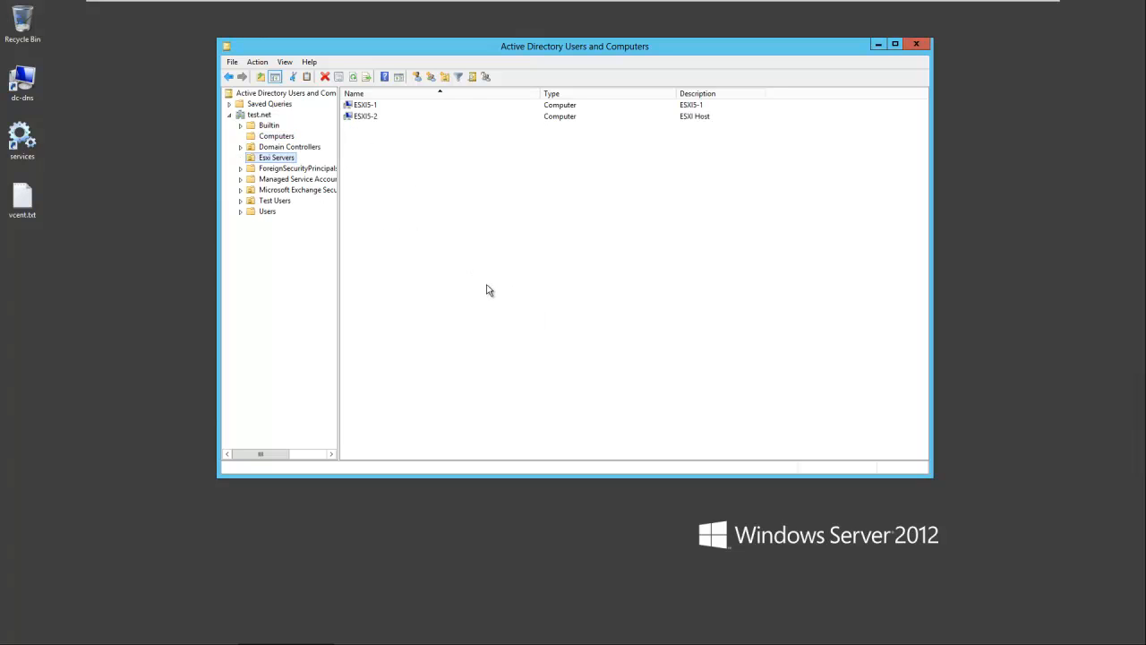
Set the description of the ESXI5-1 computer object to ESXI Host in its properties and apply the change
{"action": "left_click", "coordinate": [360, 108]}
{"action": "right_click", "coordinate": [360, 105]}
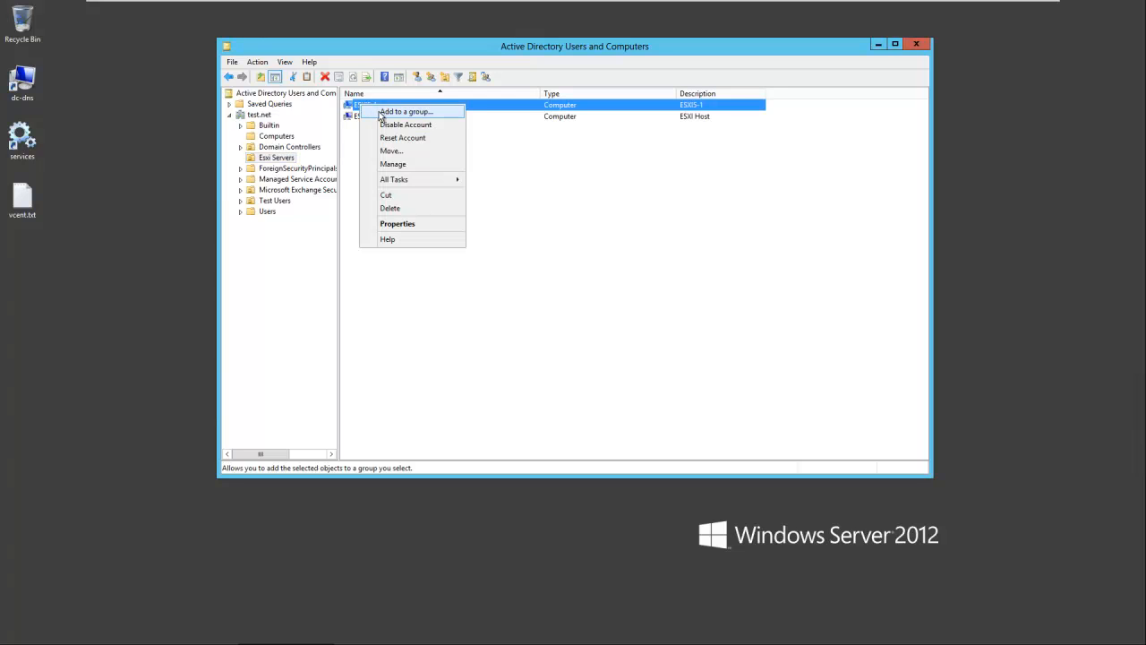
{"action": "left_click", "coordinate": [417, 224]}
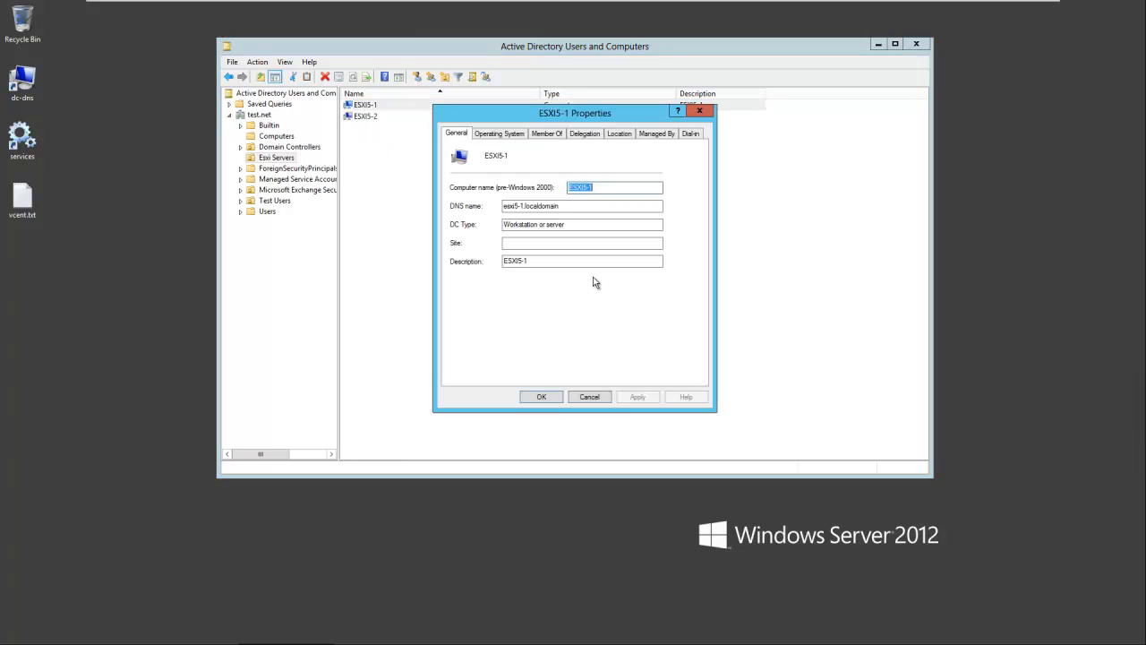
{"action": "left_click_drag", "start_coordinate": [621, 111], "coordinate": [636, 199]}
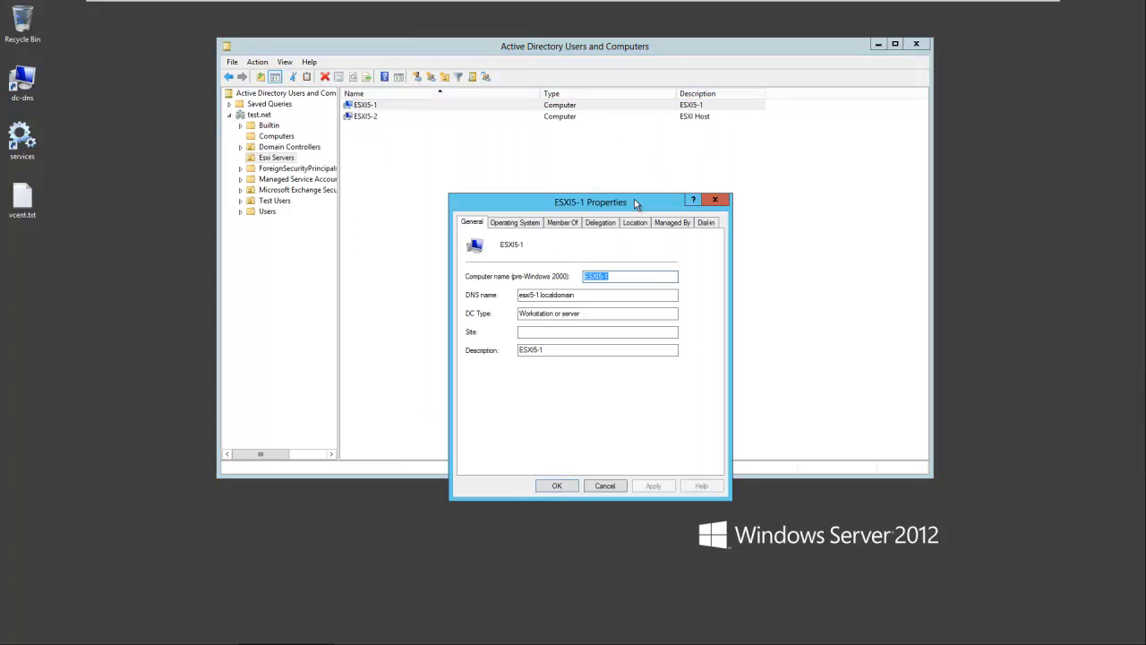
{"action": "left_click", "coordinate": [623, 275]}
{"action": "left_click", "coordinate": [562, 351]}
{"action": "key", "text": "BackSpace"}
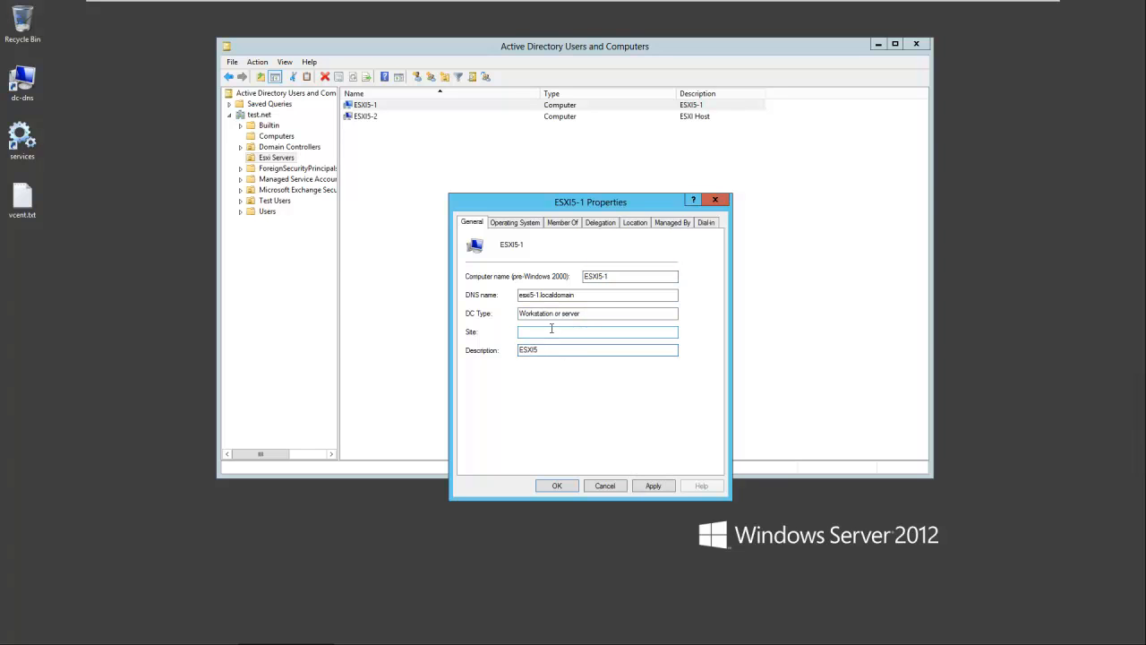
{"action": "key", "text": "BackSpace"}
{"action": "type", "text": "Host"}
{"action": "left_click", "coordinate": [655, 485]}
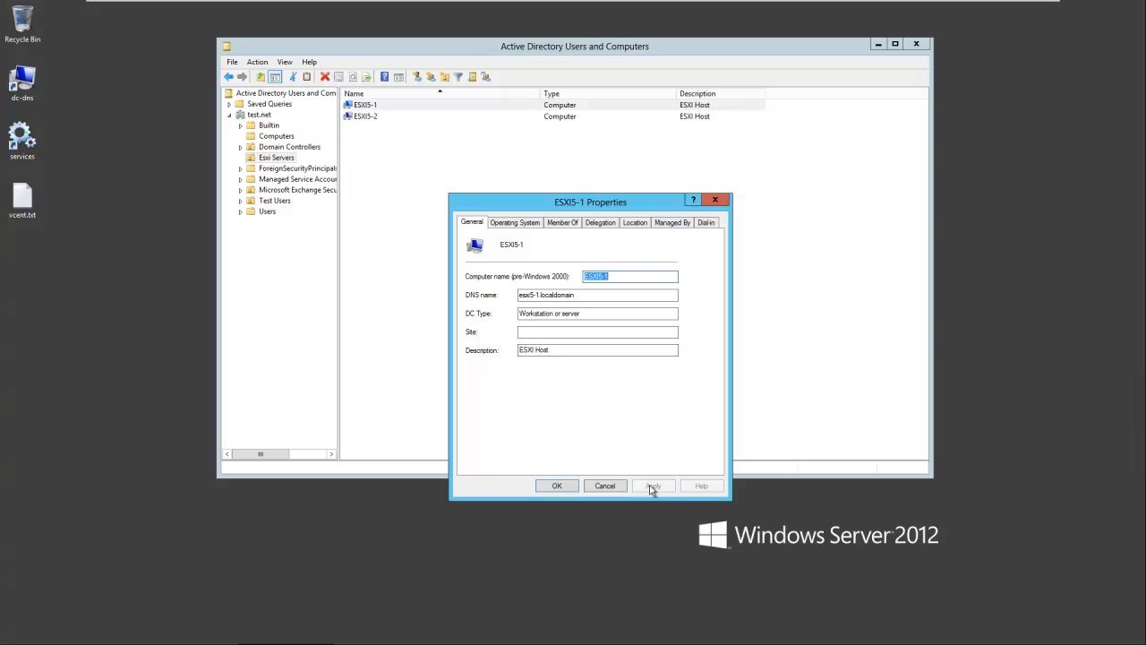
{"action": "left_click", "coordinate": [558, 484]}
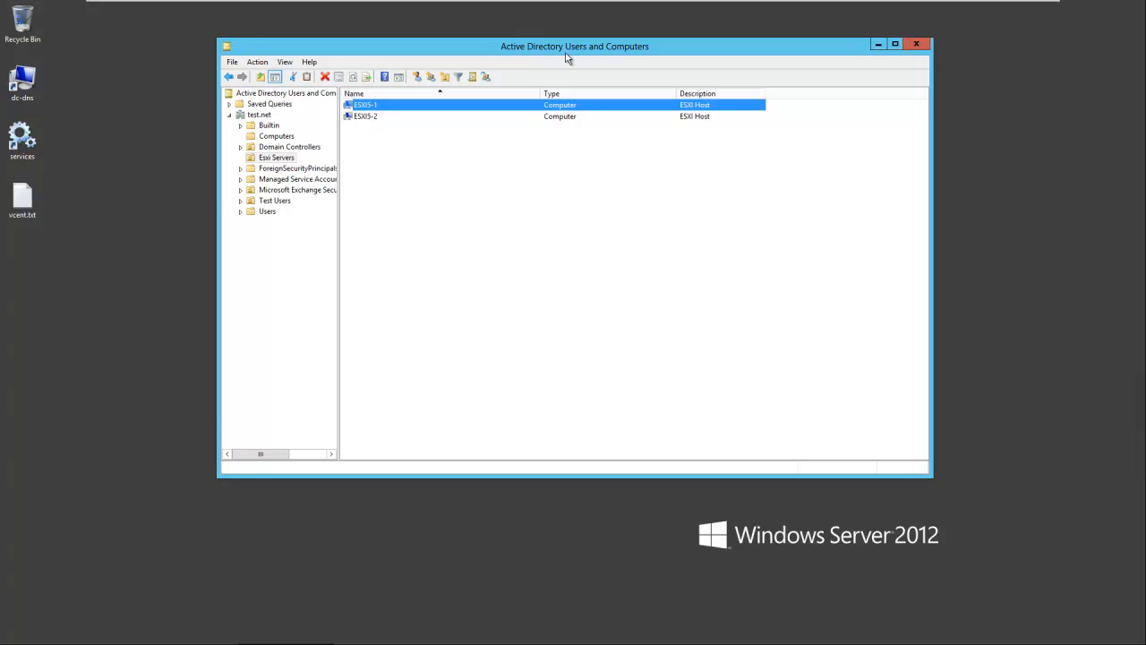
Switch back to the vSphere Client and review the host's DNS and Routing and Time Configuration settings
{"action": "left_click_drag", "start_coordinate": [565, 54], "coordinate": [588, 106]}
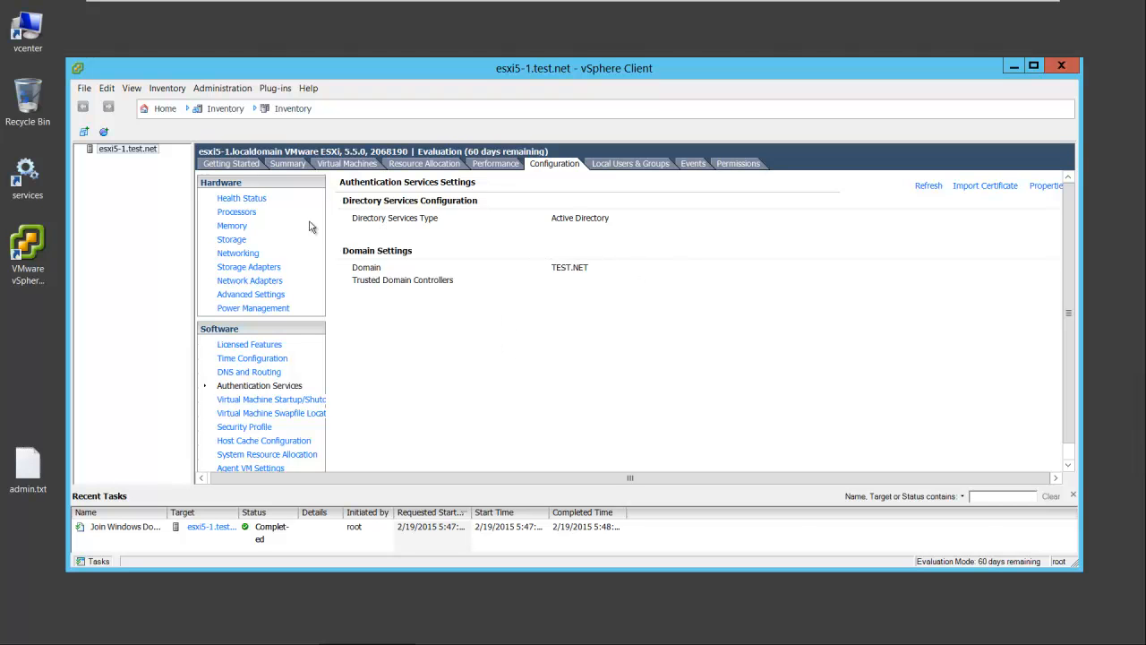
{"action": "left_click", "coordinate": [250, 374]}
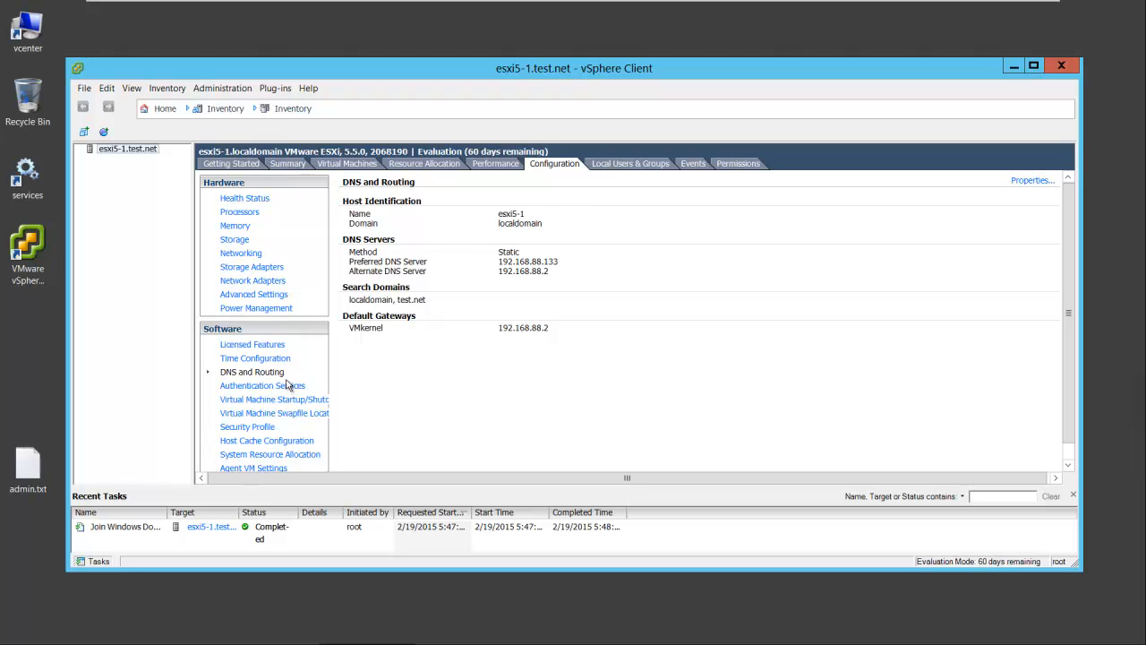
{"action": "left_click", "coordinate": [276, 359]}
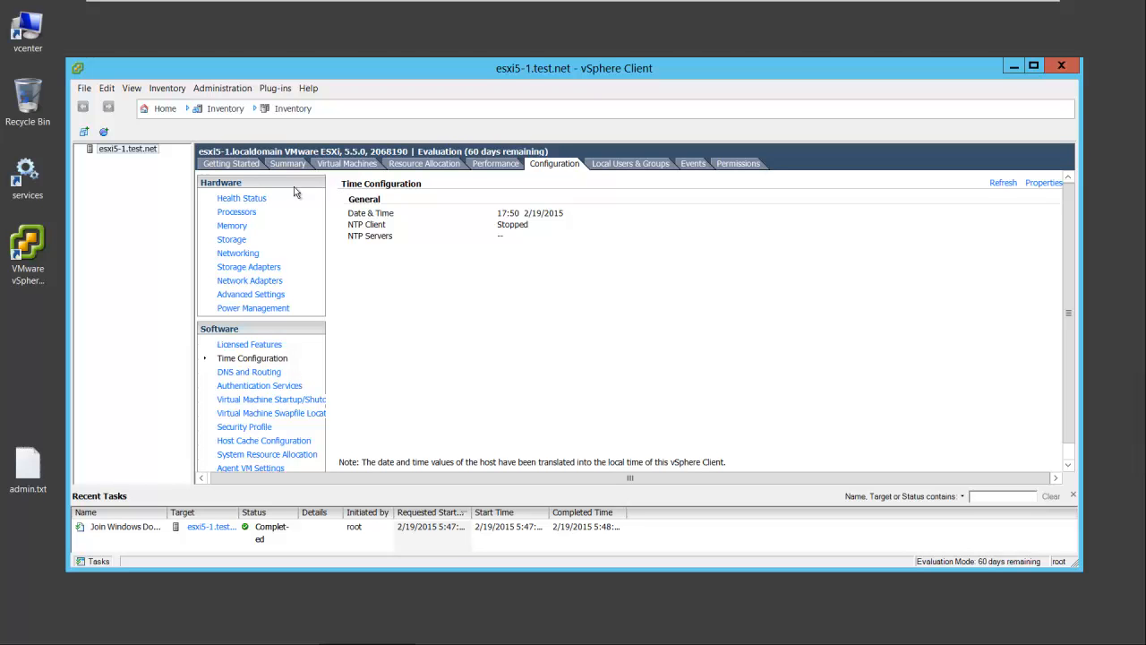
Exit the vSphere Client session for esxi5-1.test.net
{"action": "left_click", "coordinate": [87, 89]}
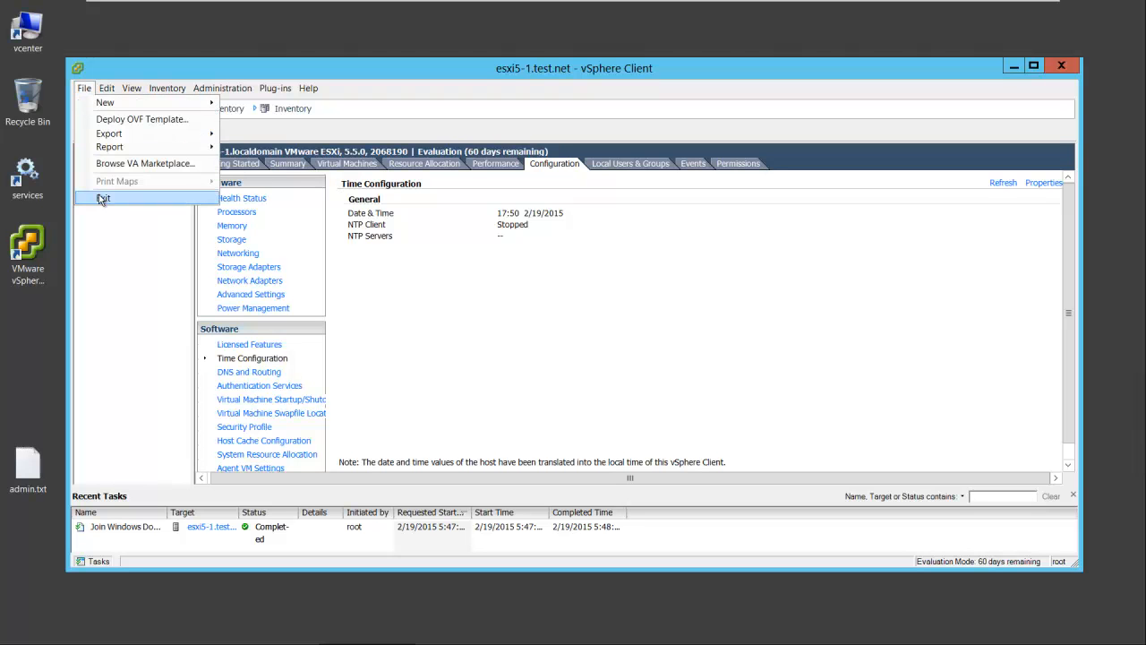